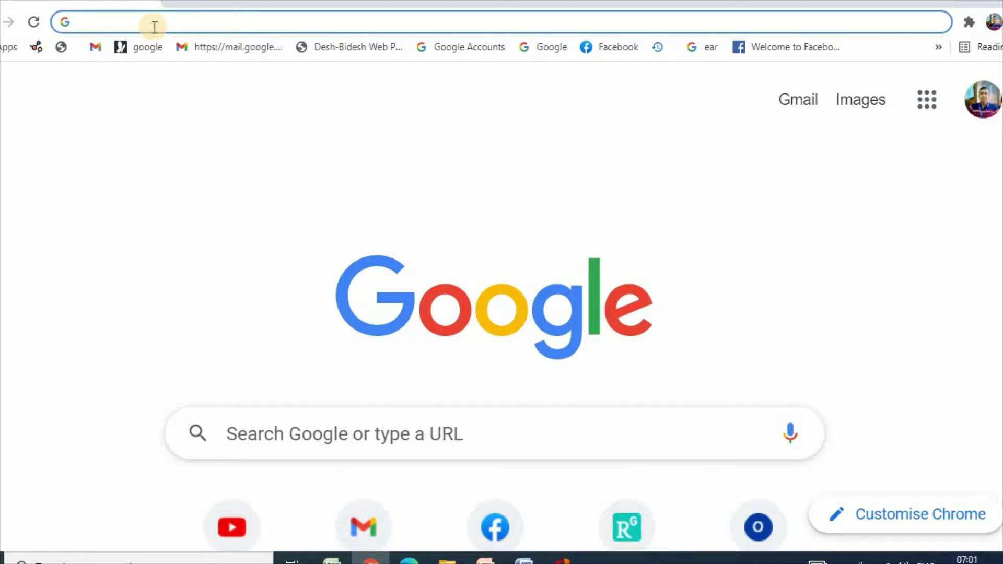
Step: Search Google for 'google scholar' using the address bar's suggestion
text(g)
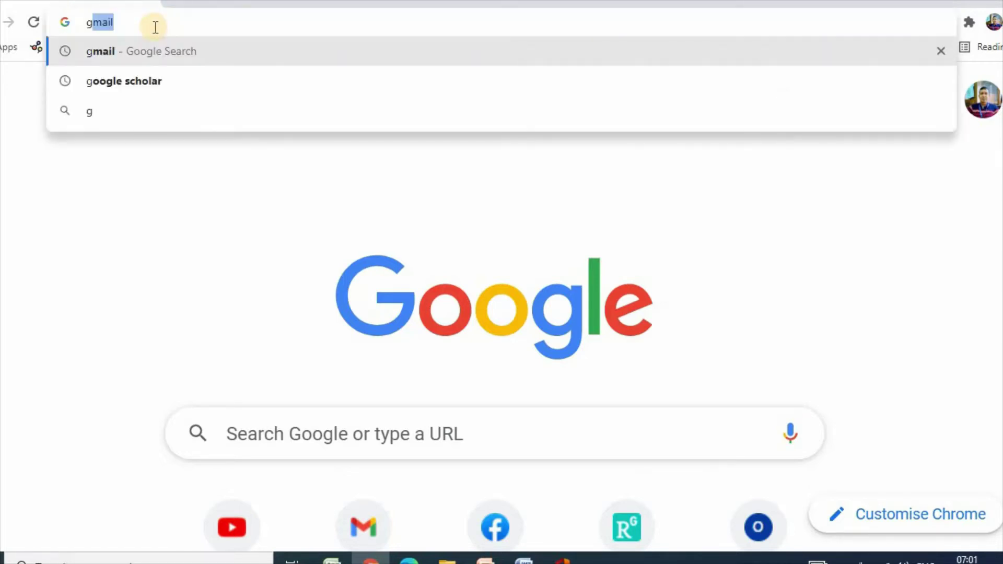
text(oogle scholar)
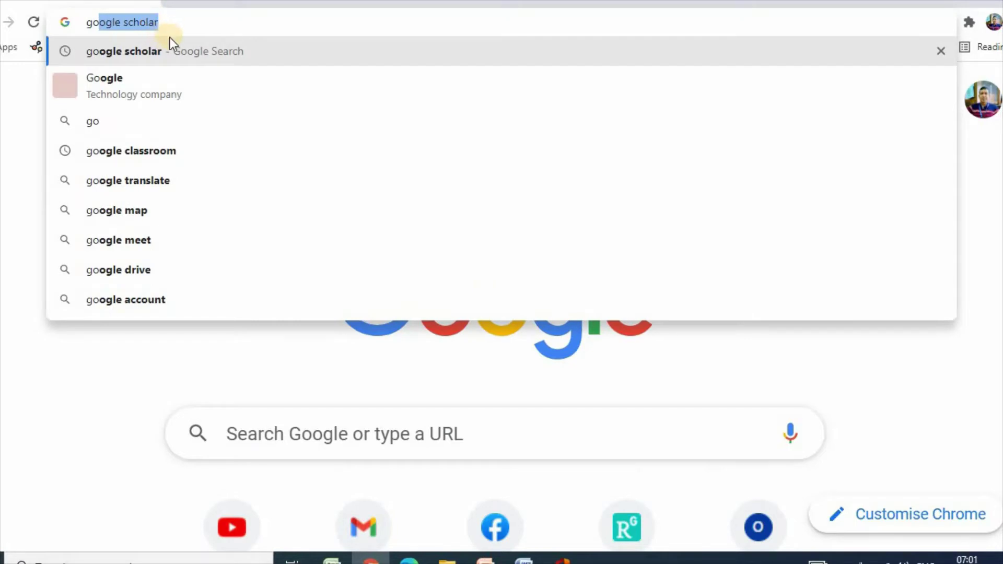
click(147, 52)
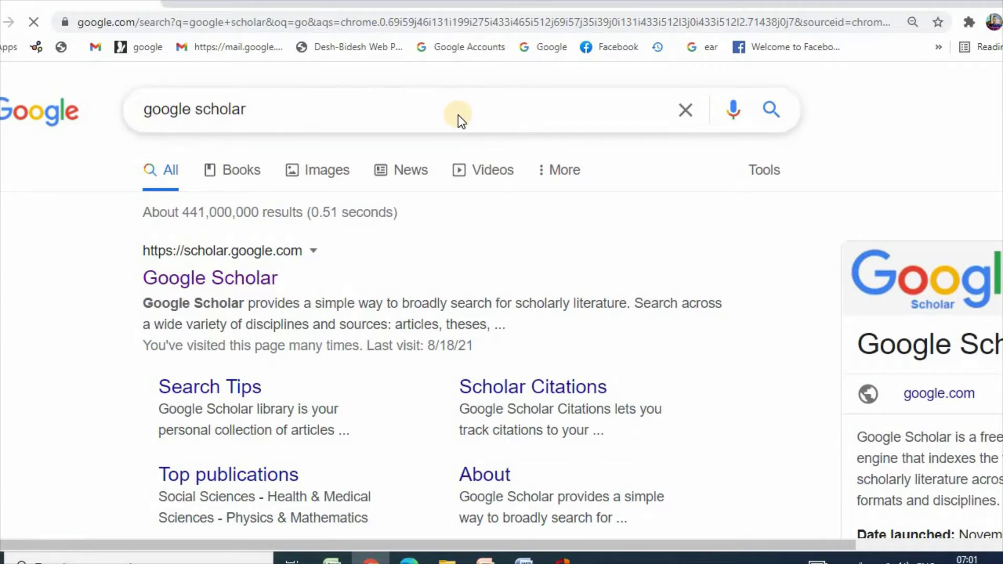
Step: Open the scholar.google.com search result to load the Google Scholar home page
click(233, 283)
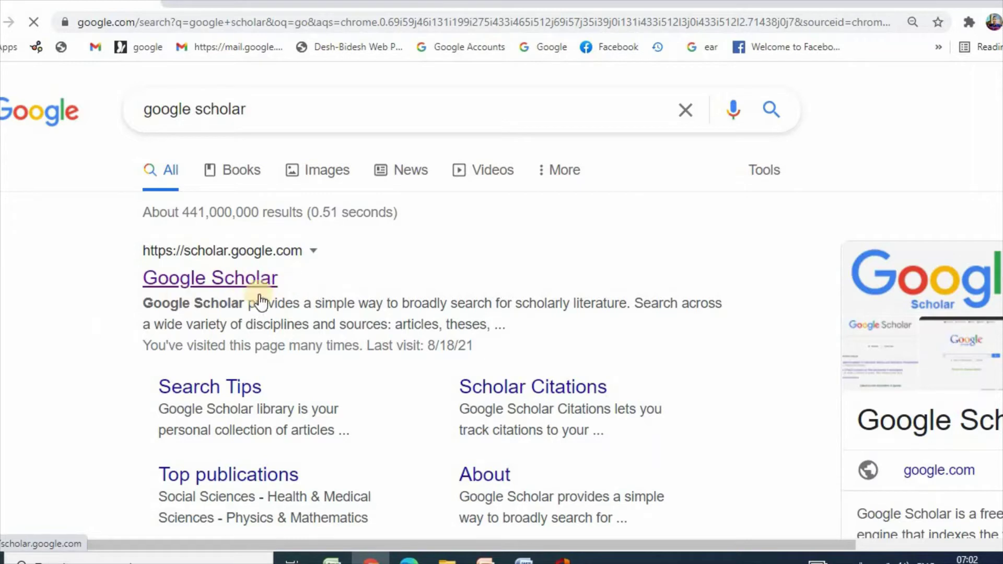
click(231, 282)
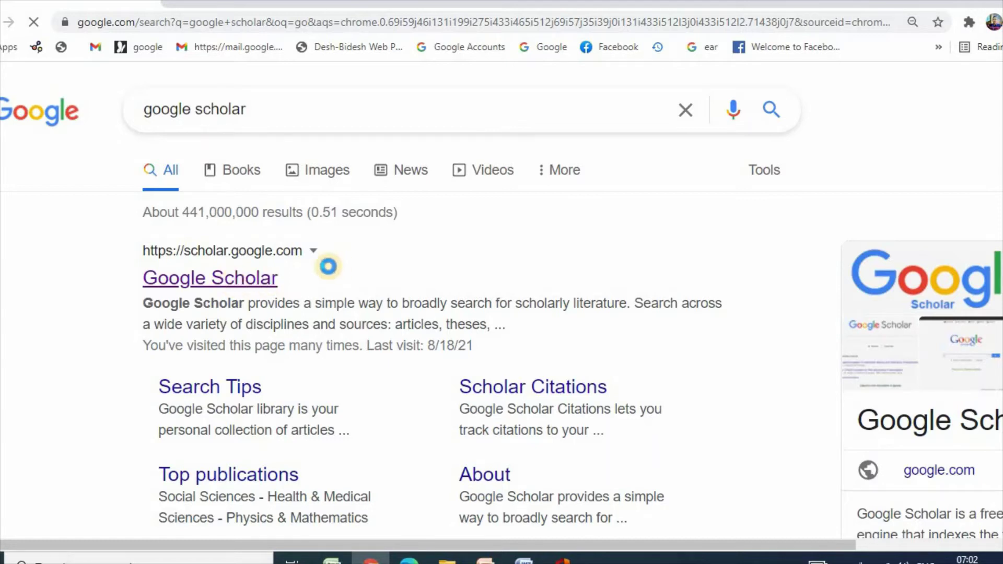
click(219, 282)
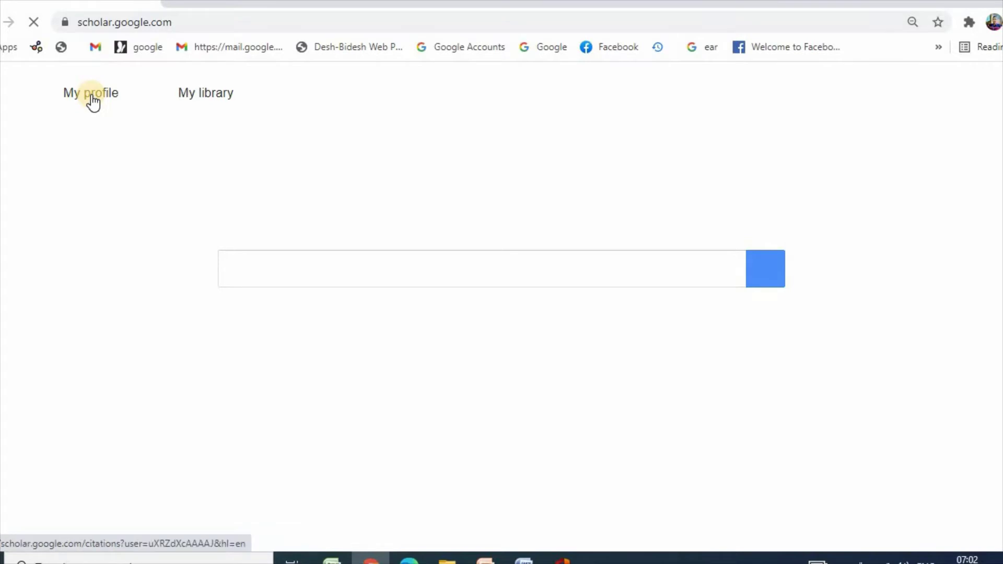
Step: Open My profile and look over the existing profile's articles and 828 total citations
click(91, 97)
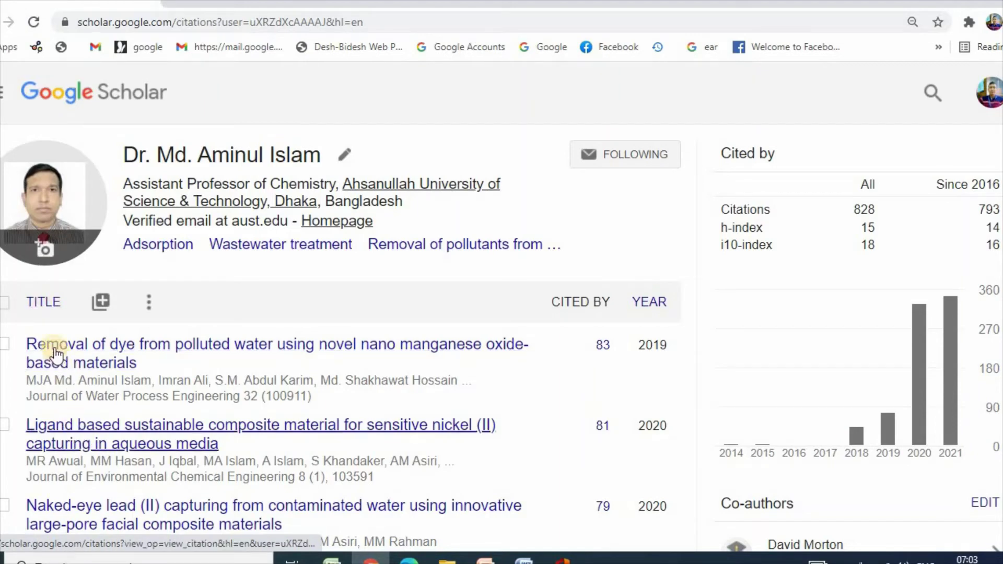
scroll(50, 311, down, 2)
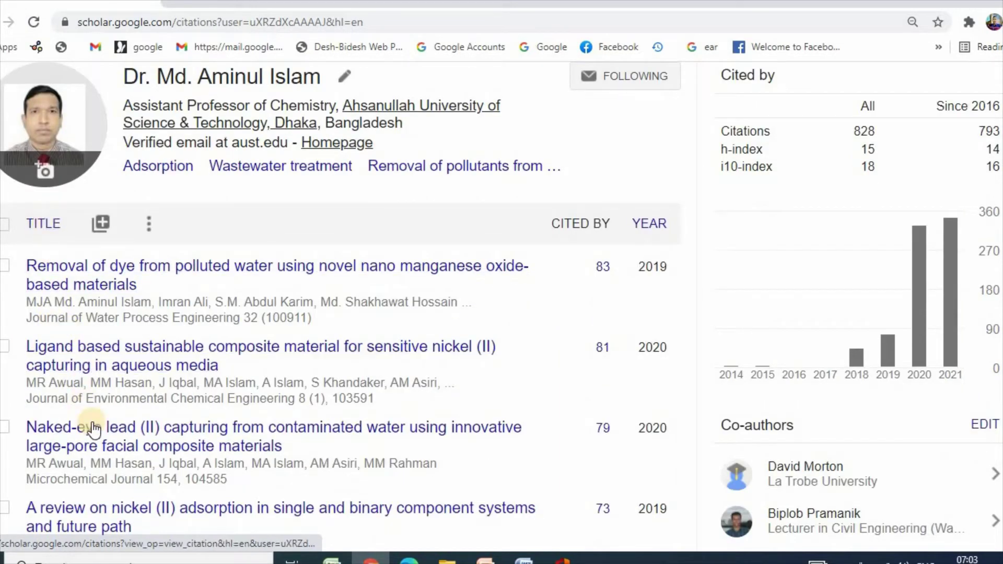
scroll(147, 407, up, 2)
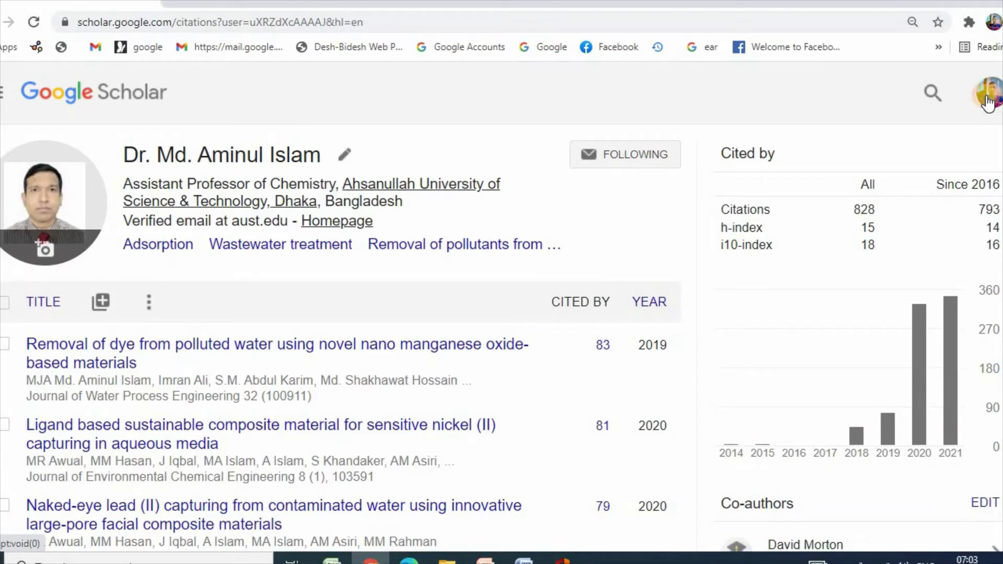
Step: Switch to the other signed-in Google account and start its new Scholar profile
click(987, 102)
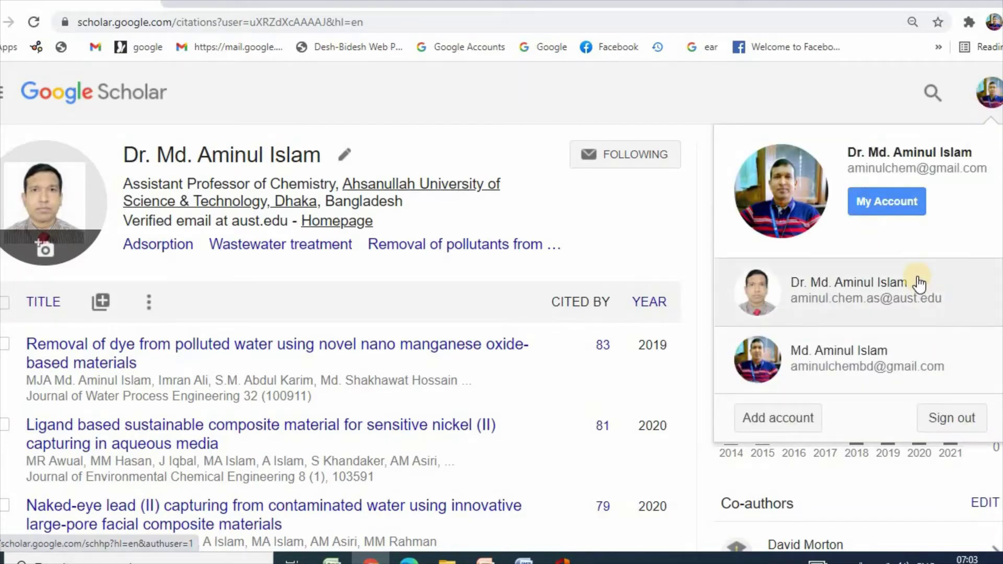
scroll(919, 282, down, 1)
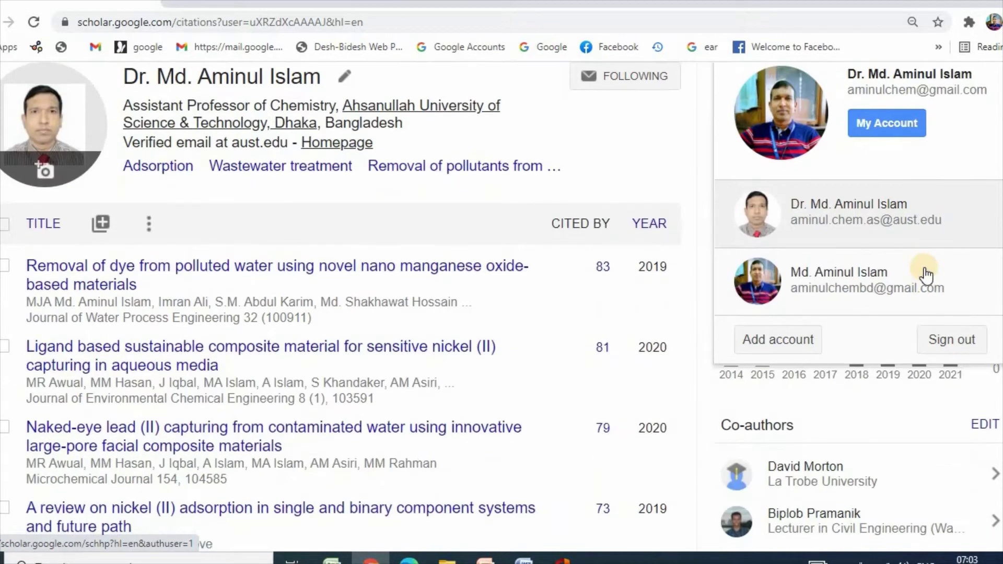
click(846, 287)
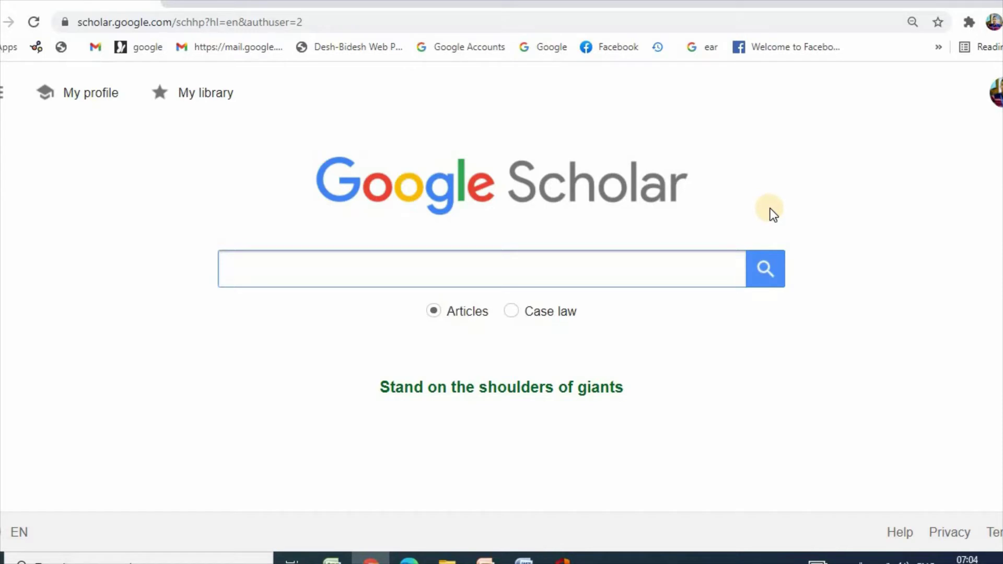
click(98, 96)
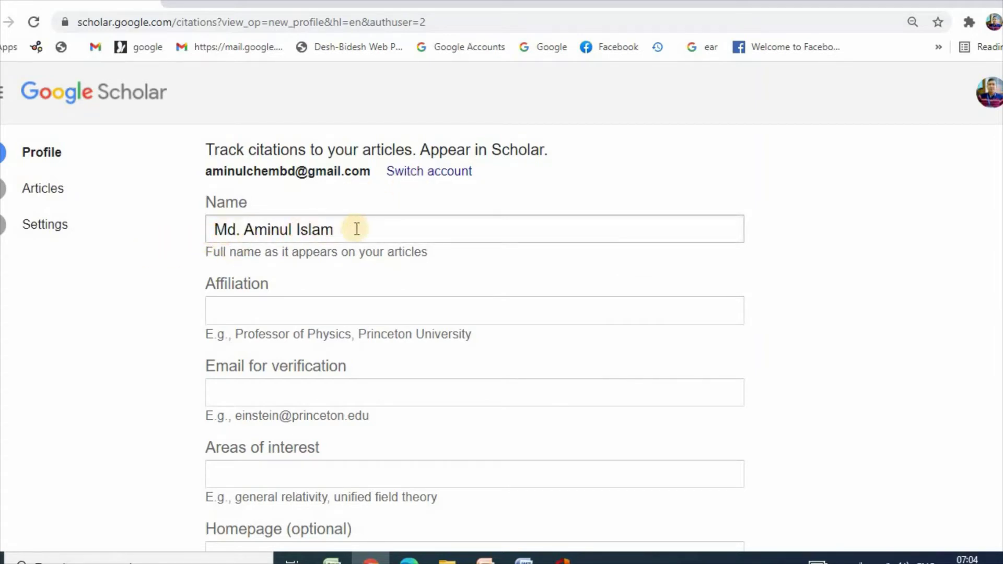
Step: Set the affiliation to 'Ahsanullah University of Science and Technology', fixing the 'Technolgy' typo
click(236, 313)
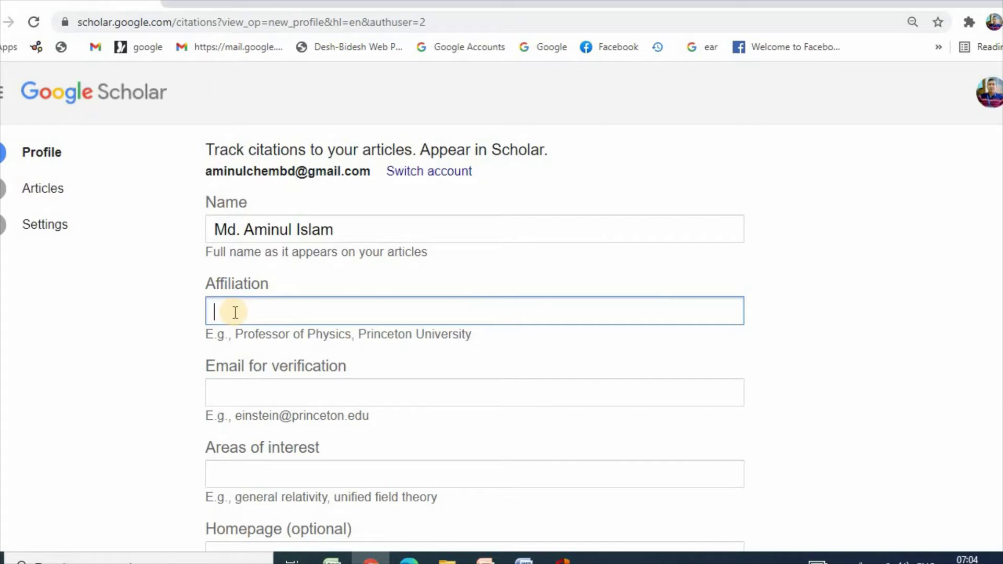
text(Ahsanullah Univers)
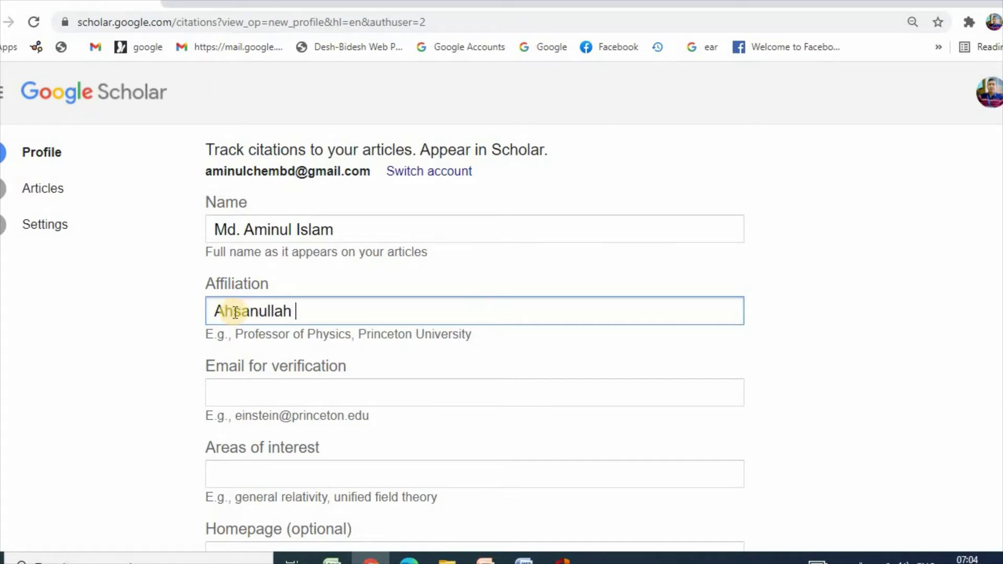
text(ity of)
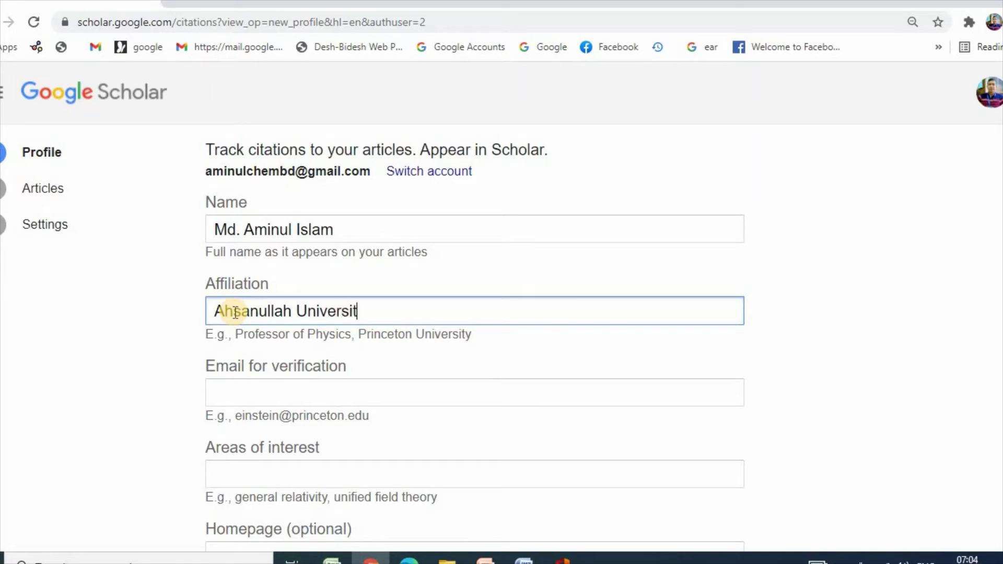
text(Science and )
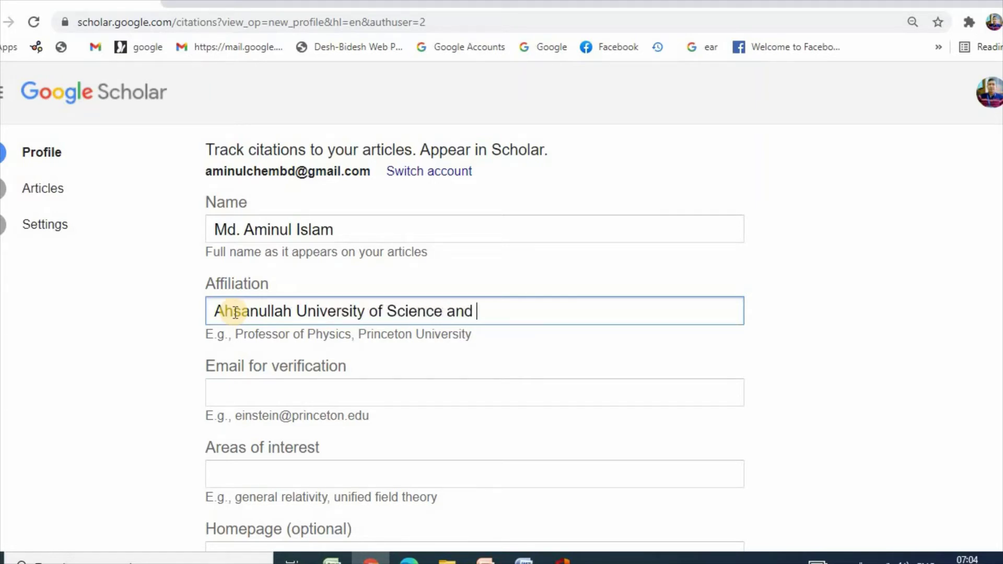
text(Technol)
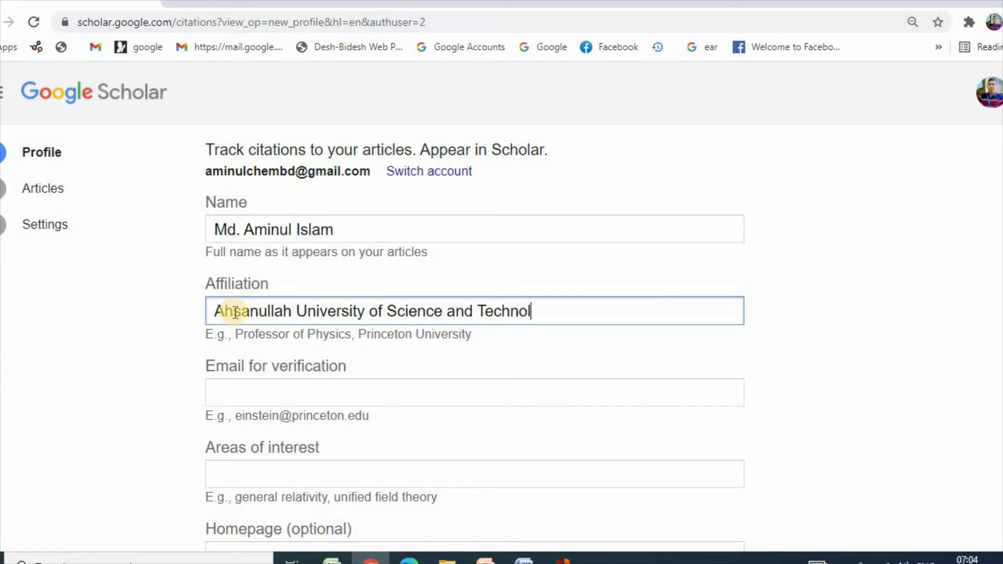
text(gy)
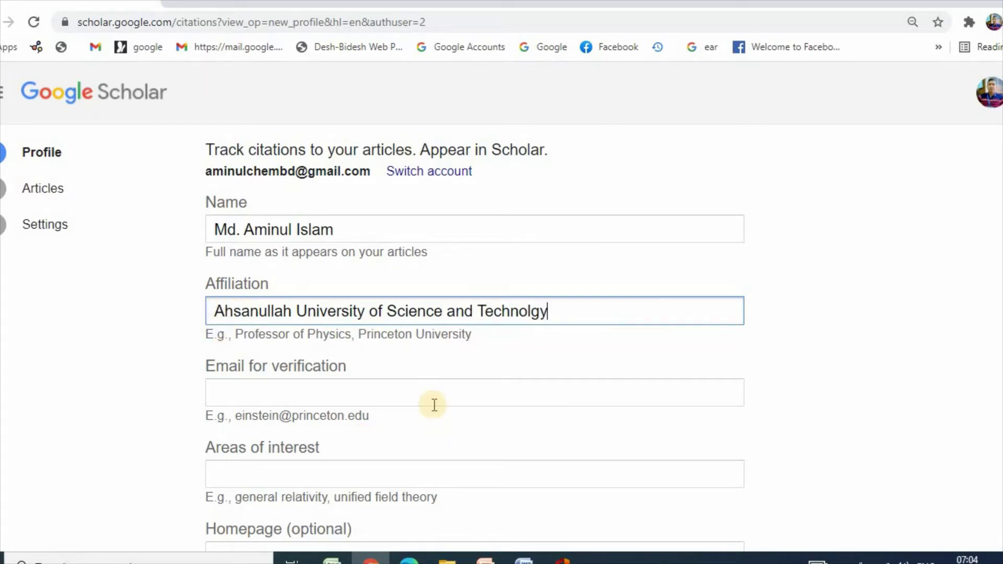
scroll(434, 402, down, 1)
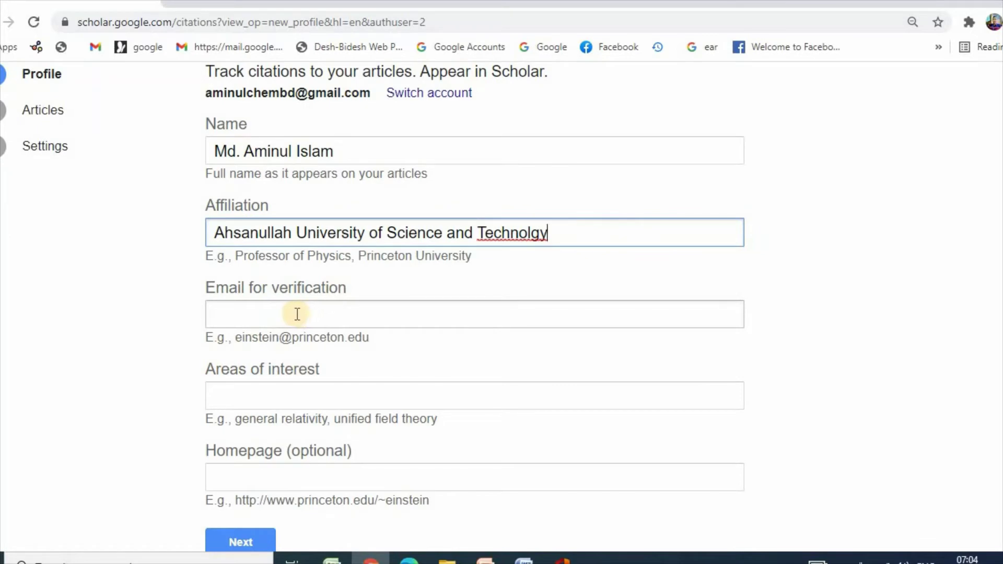
click(530, 234)
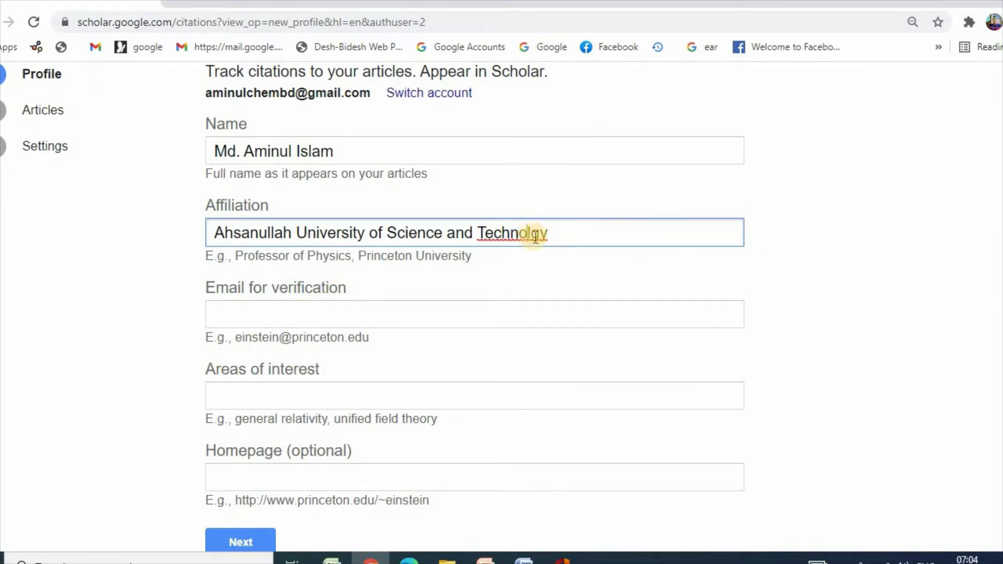
text(o)
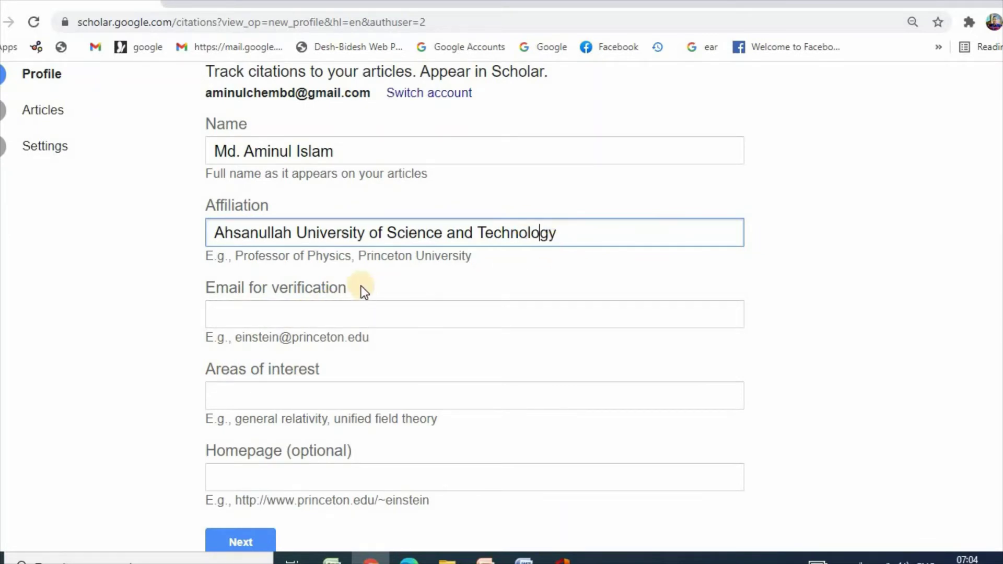
Step: Enter the account's Gmail address as the verification email, removing a stray letter
click(301, 317)
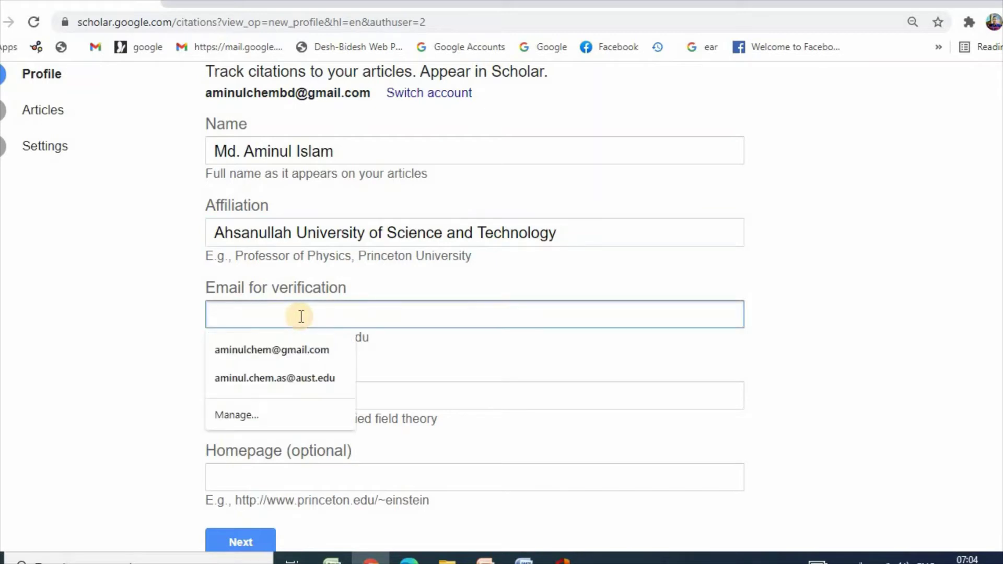
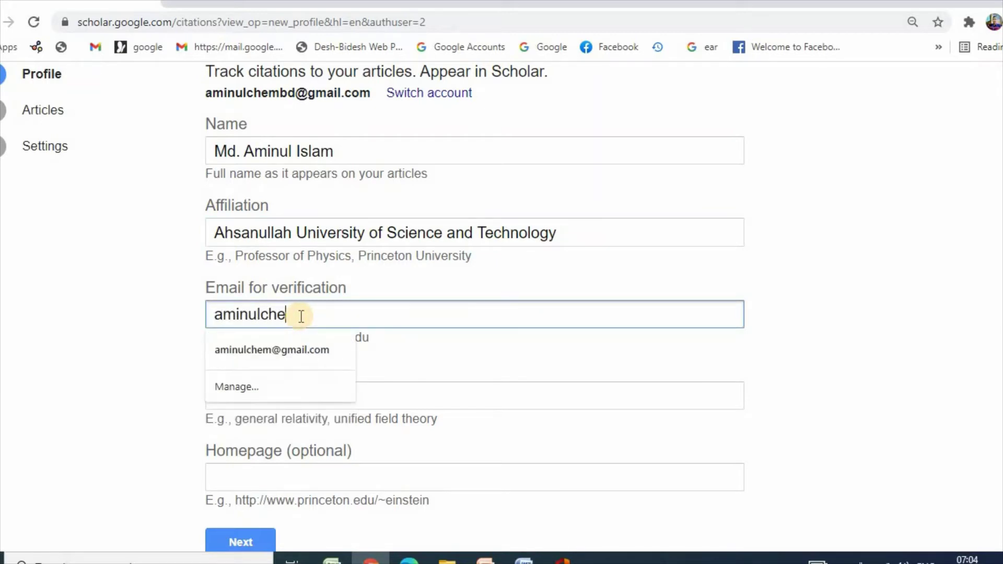
key(Left)
key(Left)
key(Left)
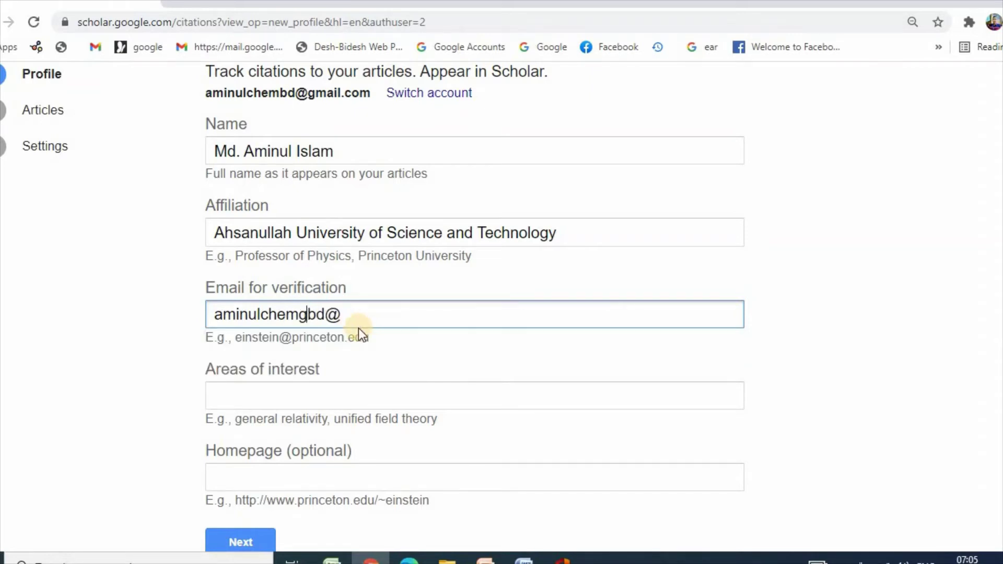
key(BackSpace)
click(343, 317)
text(g)
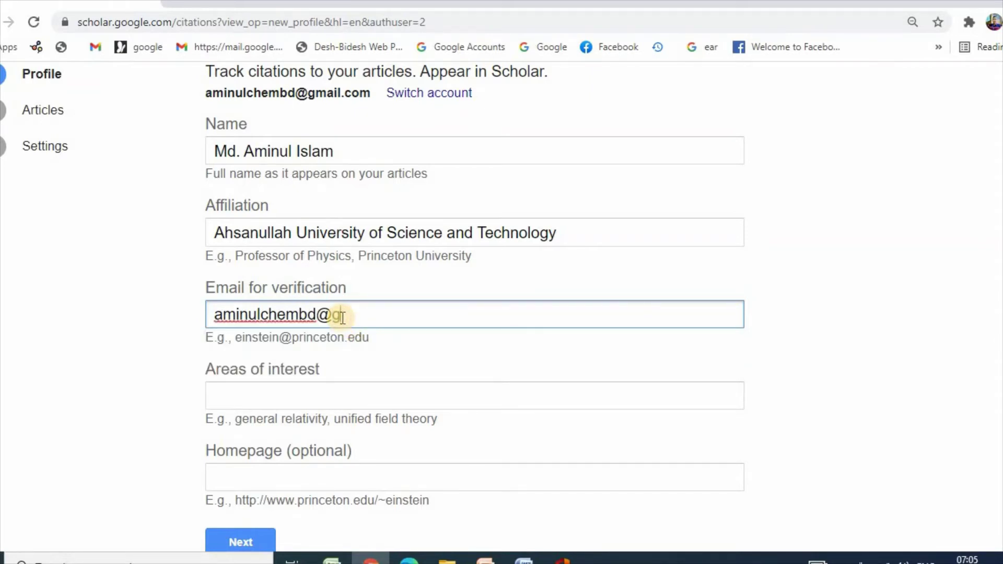
text(mail.com)
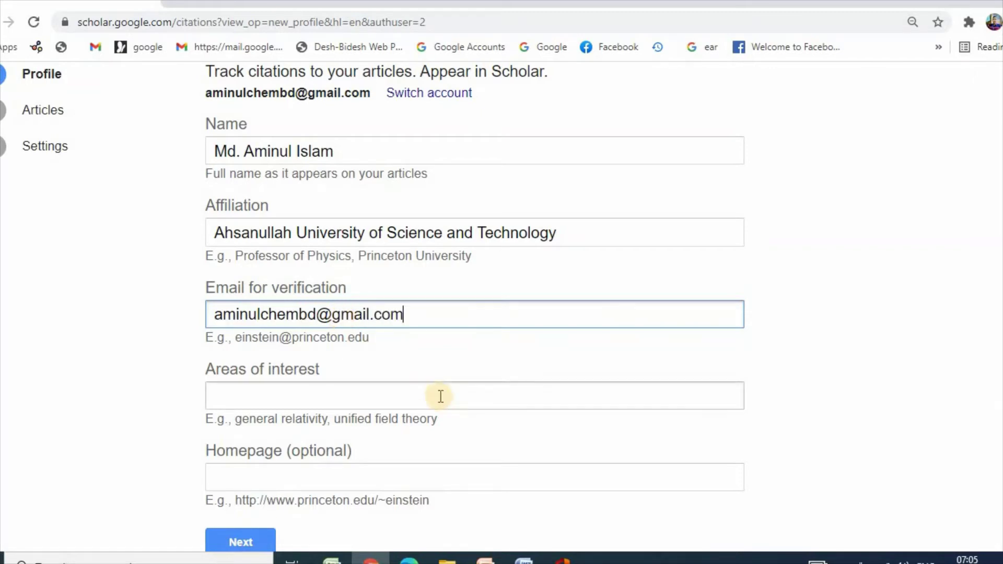
scroll(30, 455, down, 1)
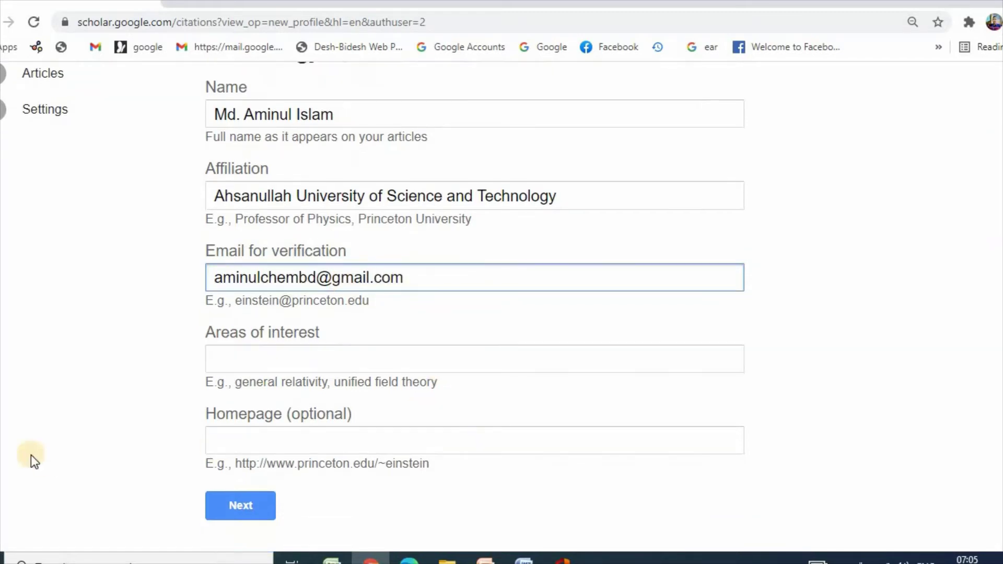
click(263, 363)
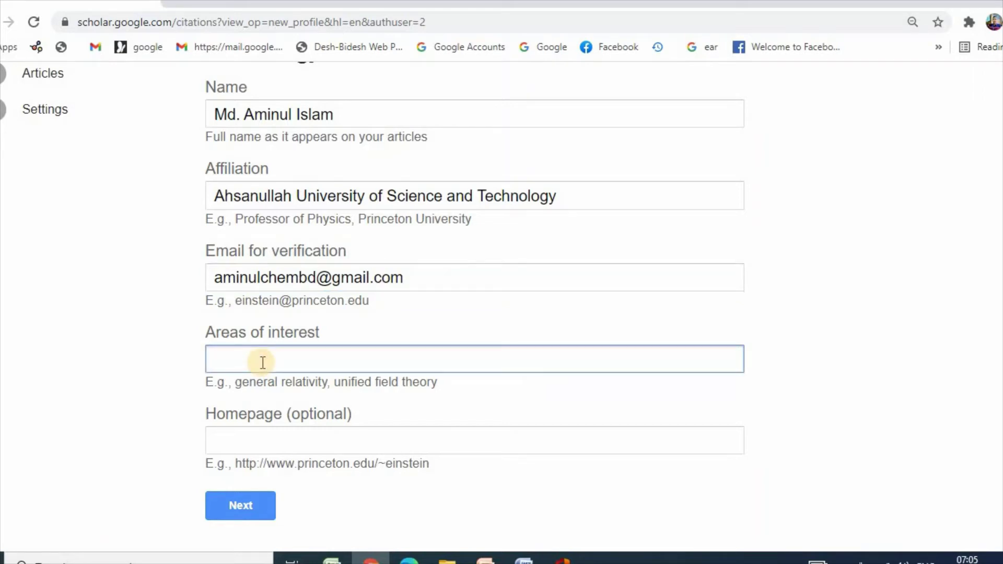
Step: Enter 'Adsorption, Surface chemistry, environmental chemistry, nanochemistry' as the areas of interest
text(Adsorption, Surf)
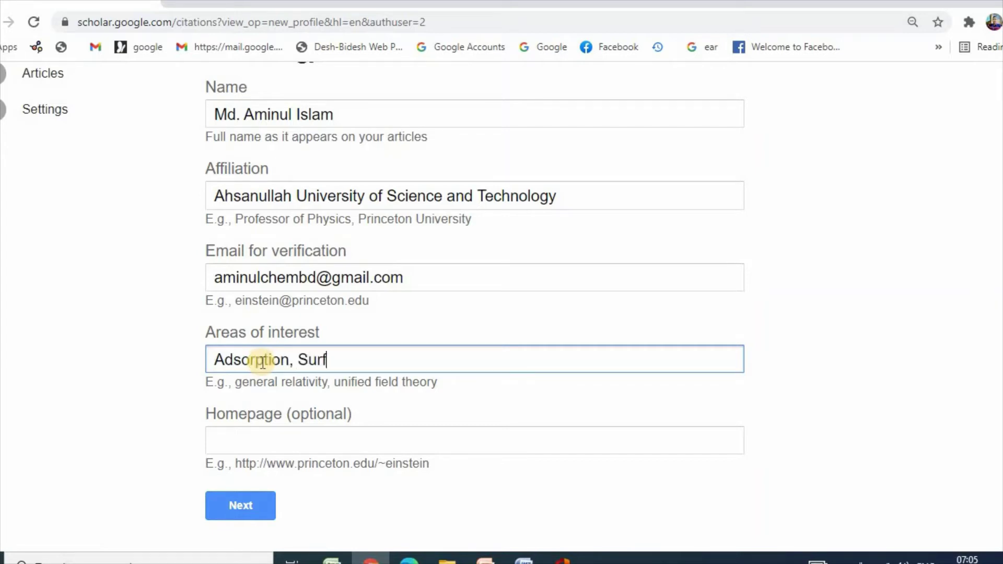
text(ace chemistry,)
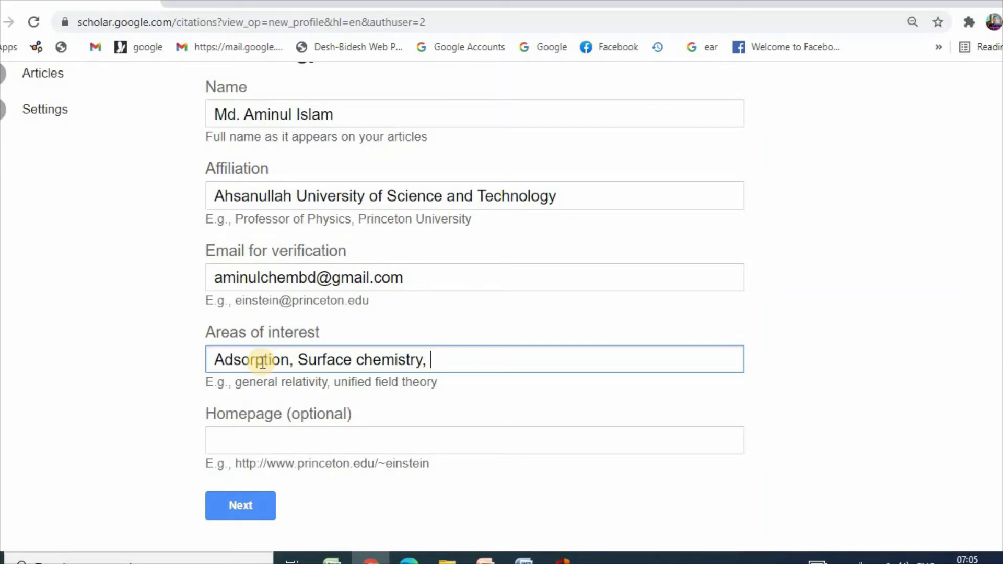
text( environmental )
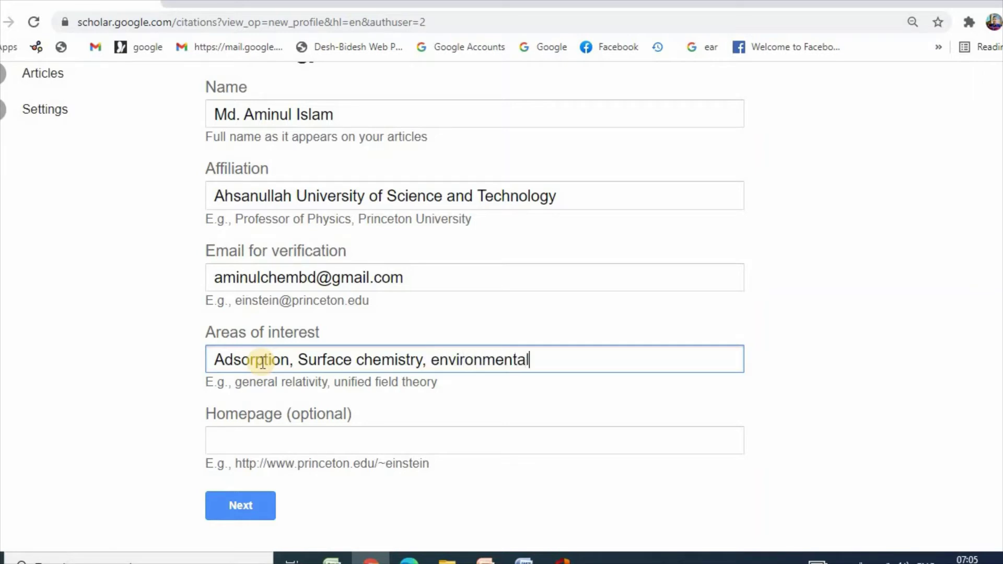
text(chemistry)
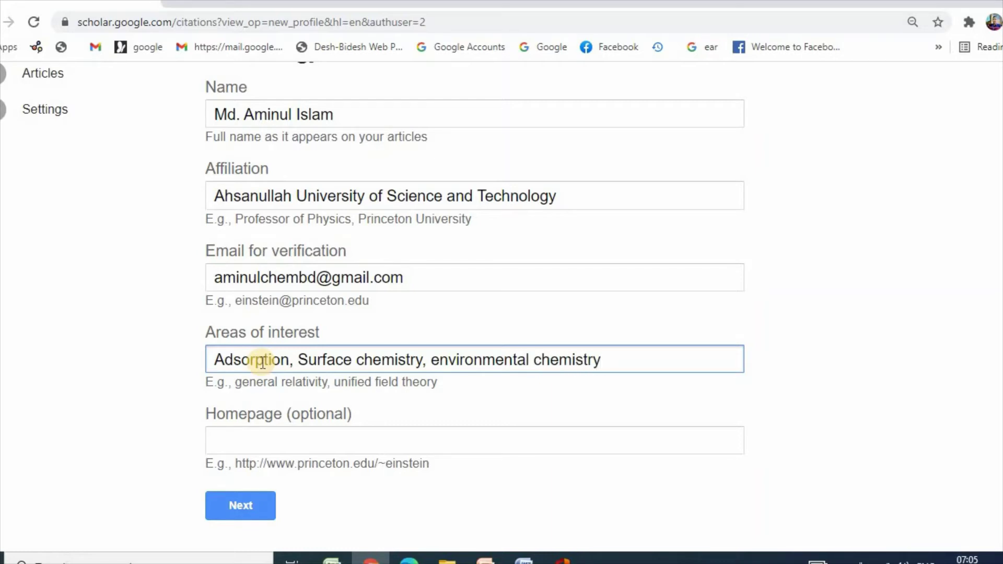
text(, nanochemistry)
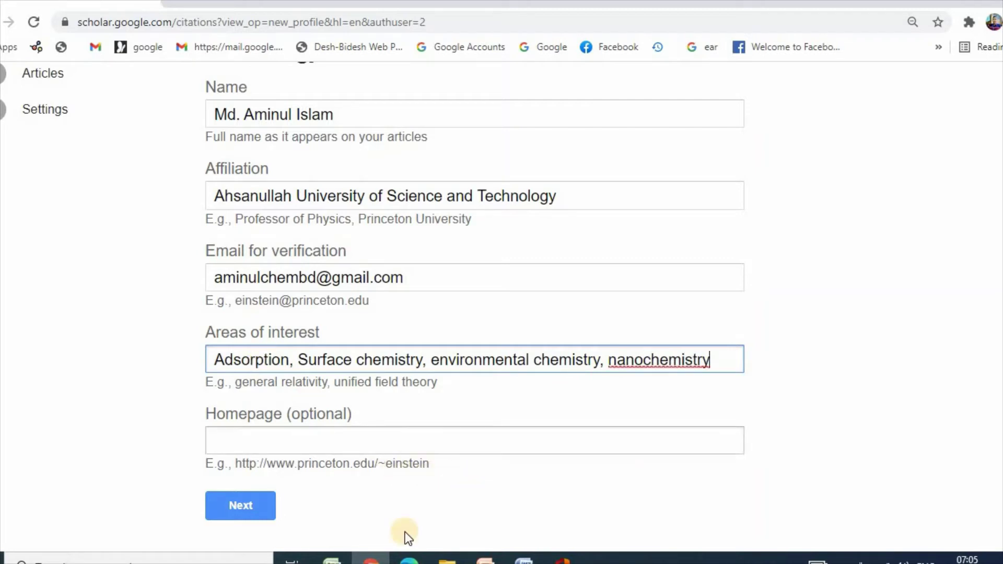
Step: After the institutional-email error, clear the Affiliation and verification email fields and resubmit
click(241, 509)
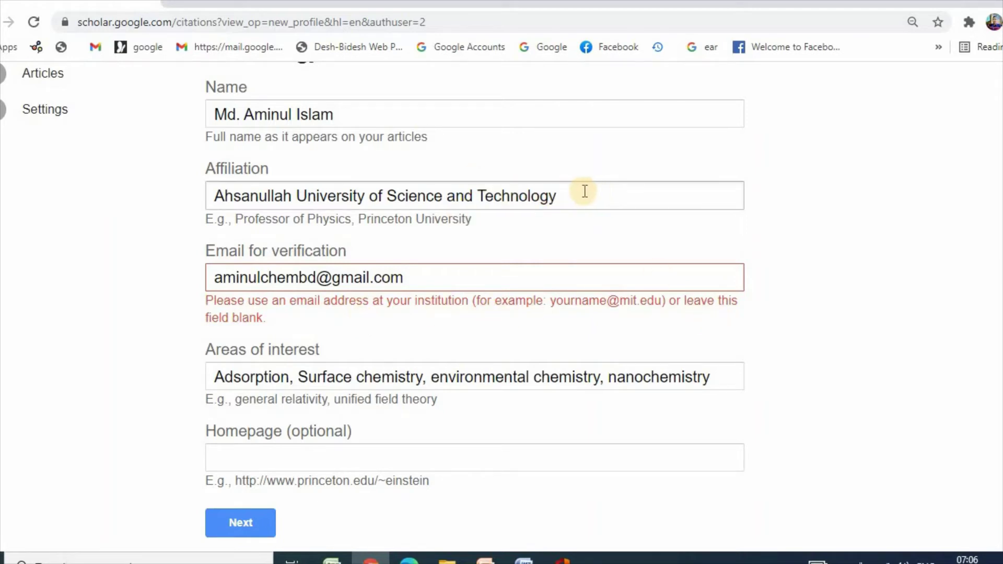
drag(577, 191, 205, 198)
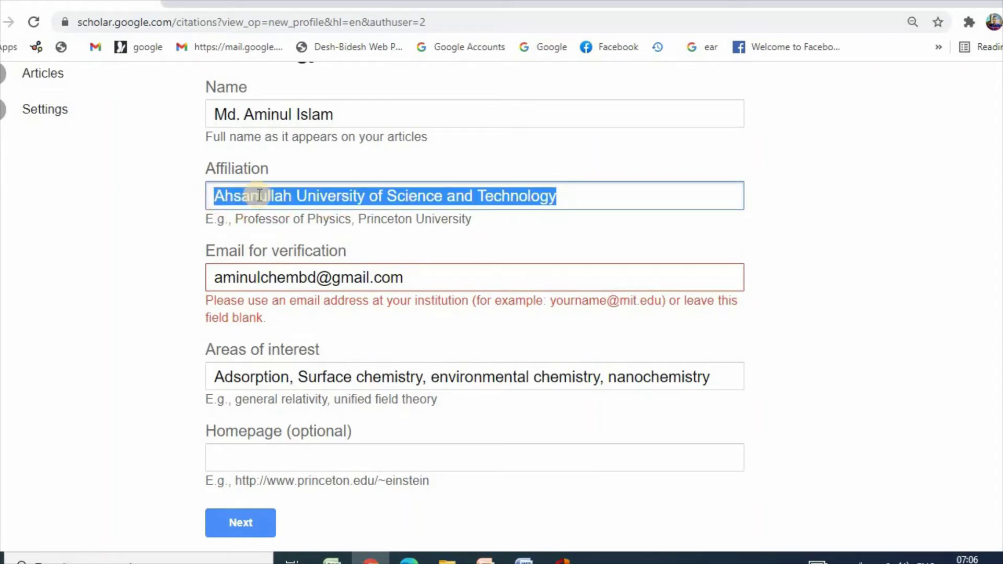
key(BackSpace)
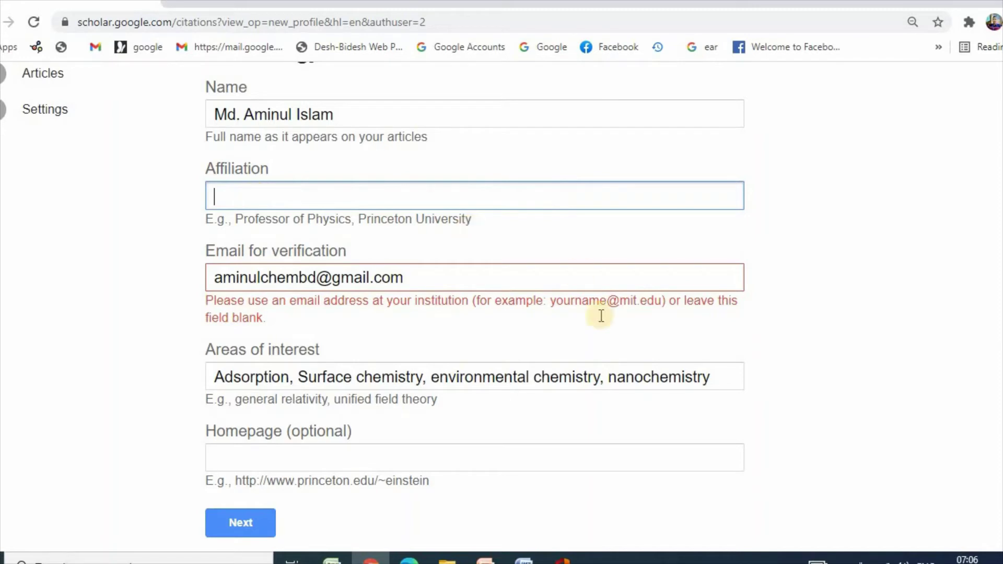
click(241, 523)
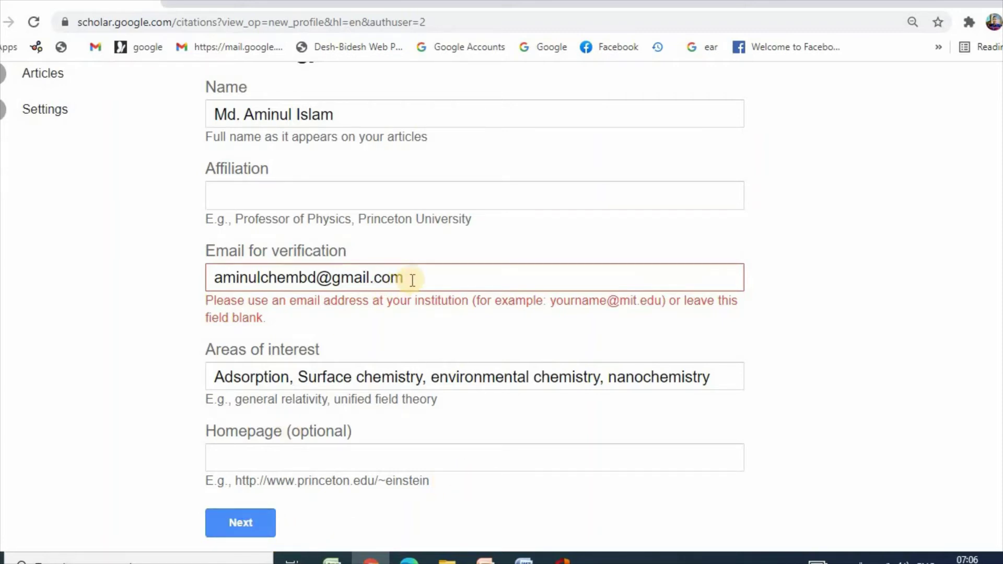
drag(412, 280, 212, 280)
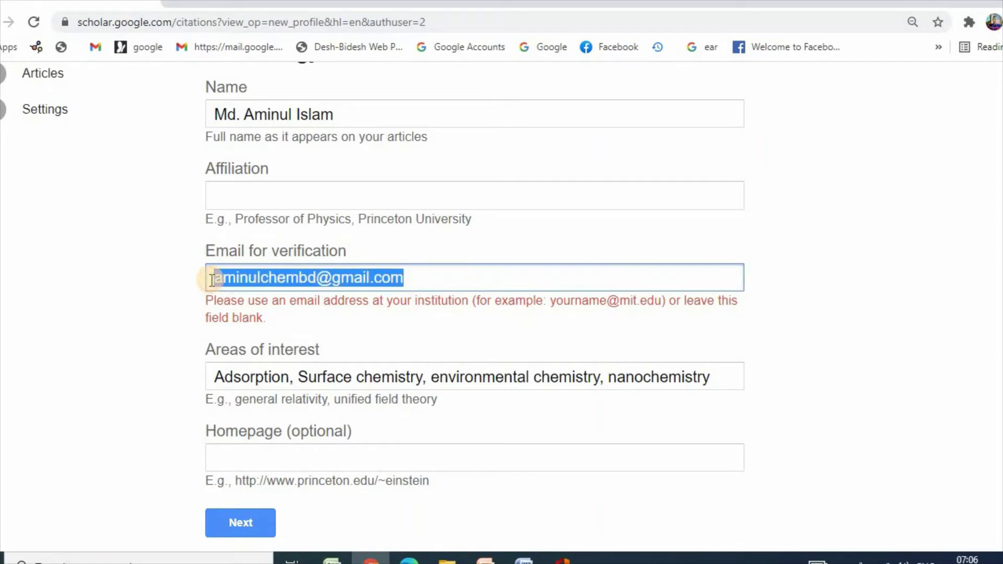
key(BackSpace)
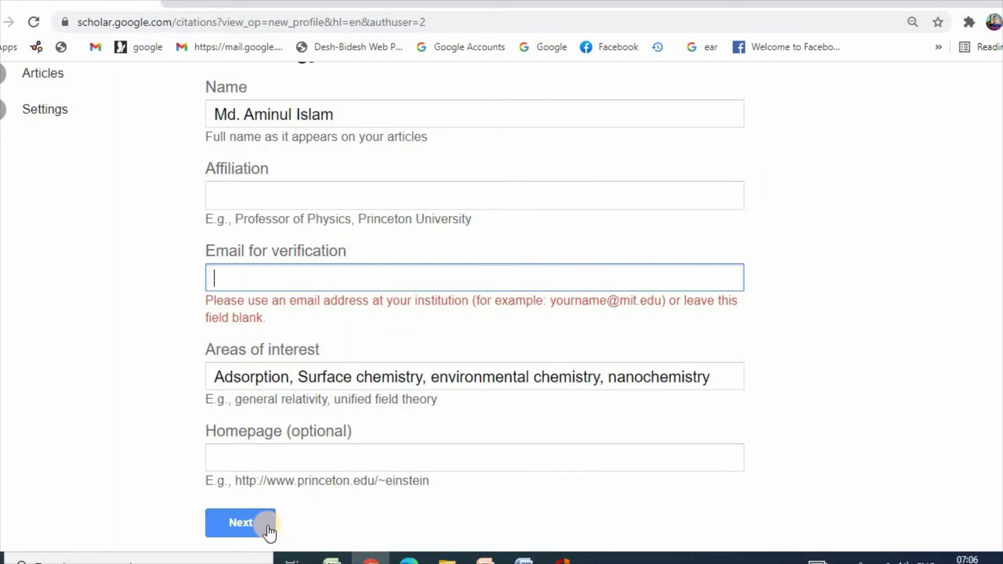
click(243, 525)
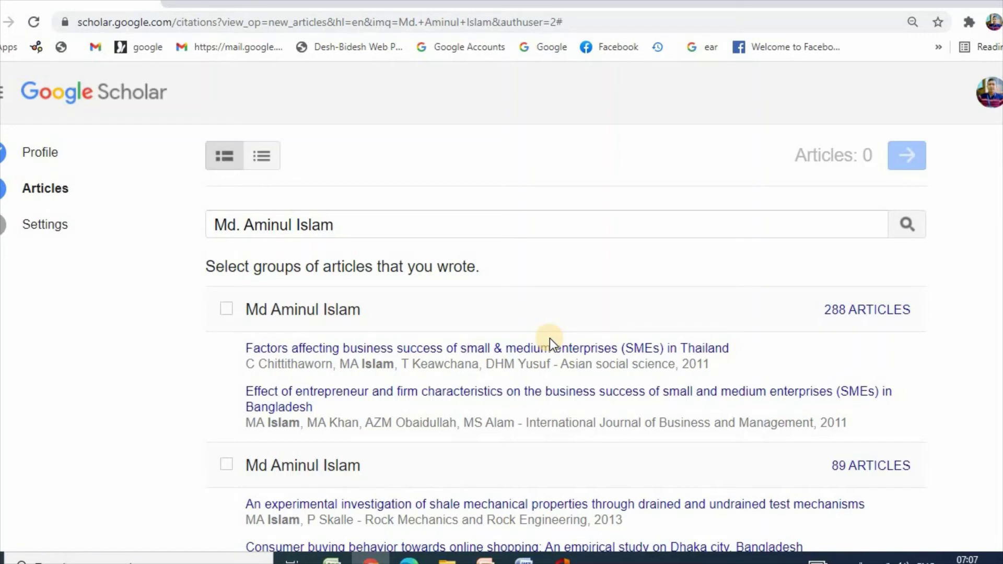
Step: Scroll through the suggested article groups of 288, 89, 64, 58 and 61 articles
scroll(550, 338, down, 1)
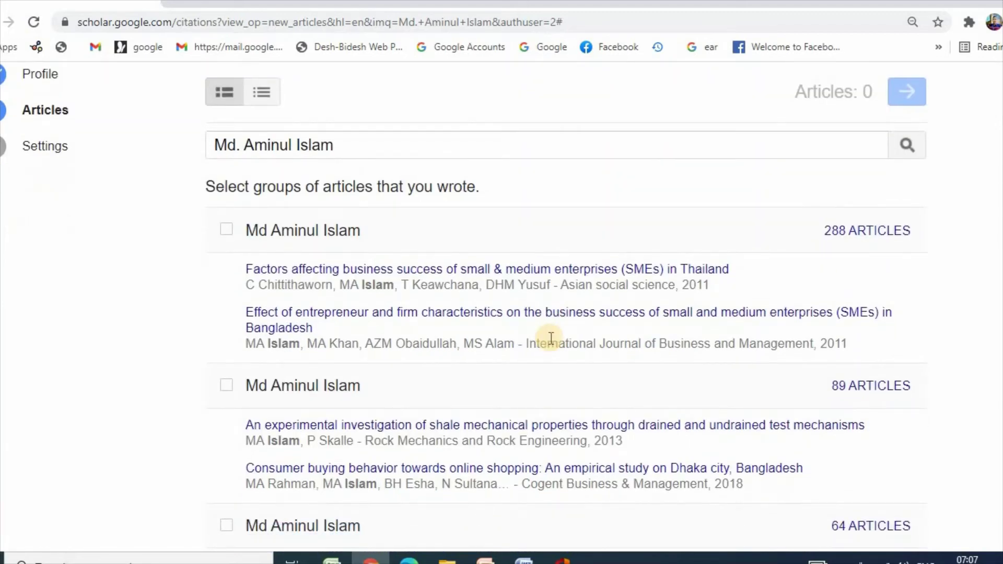
scroll(551, 337, down, 1)
scroll(549, 340, down, 2)
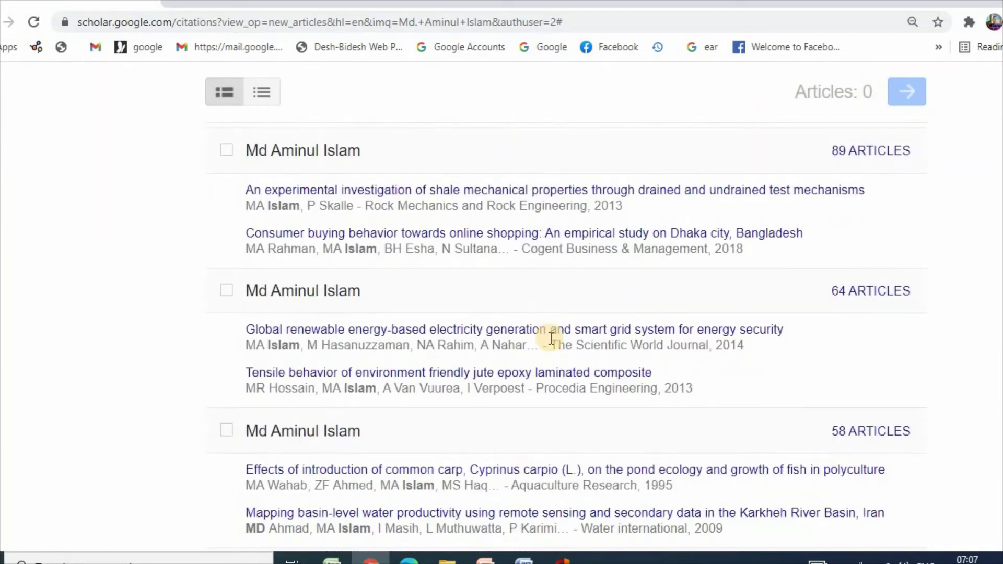
scroll(551, 342, down, 2)
scroll(549, 338, down, 1)
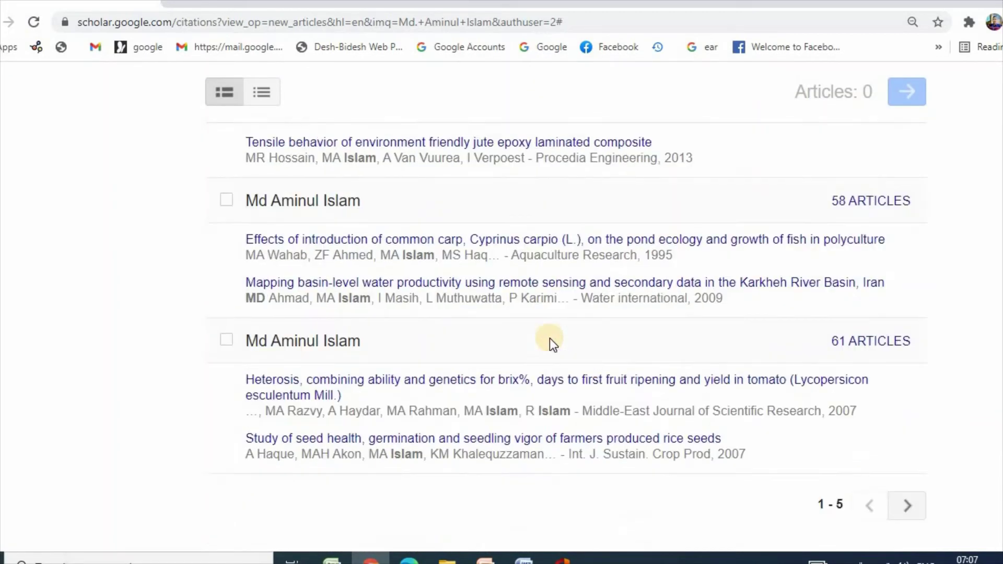
scroll(550, 338, up, 7)
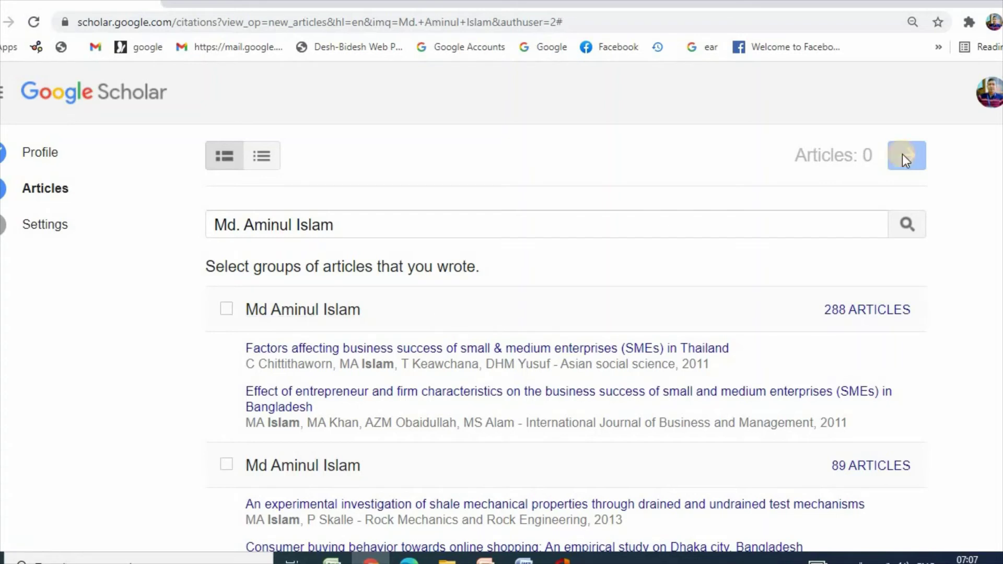
Step: In the individual article list, add the ligand-based nickel-capturing article and continue to Settings
click(265, 162)
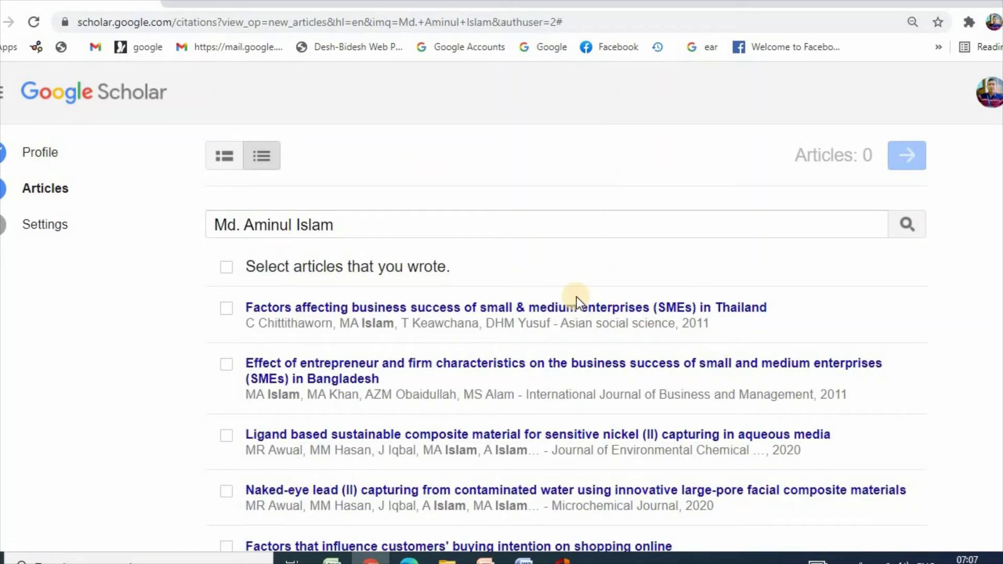
scroll(576, 296, down, 3)
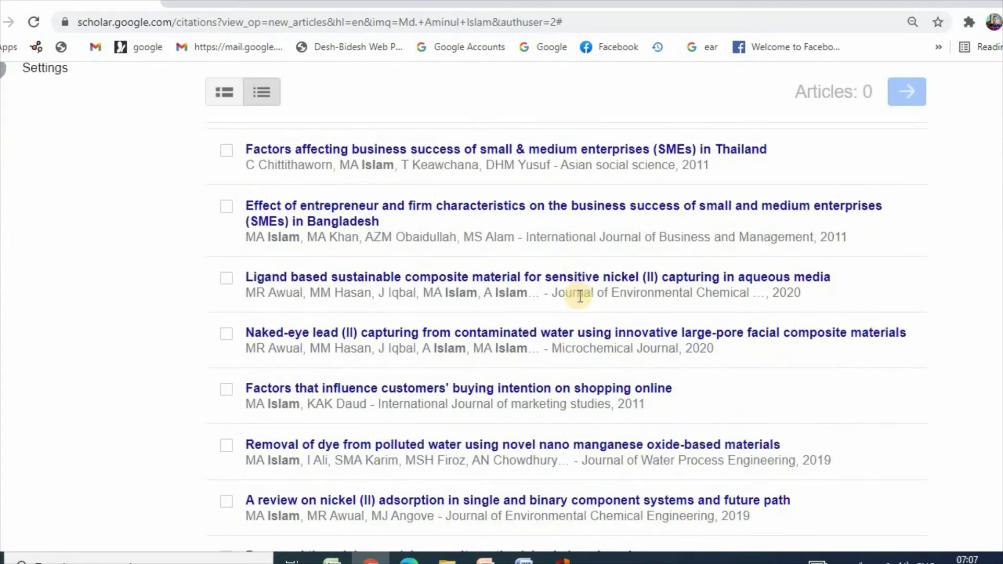
scroll(580, 295, up, 3)
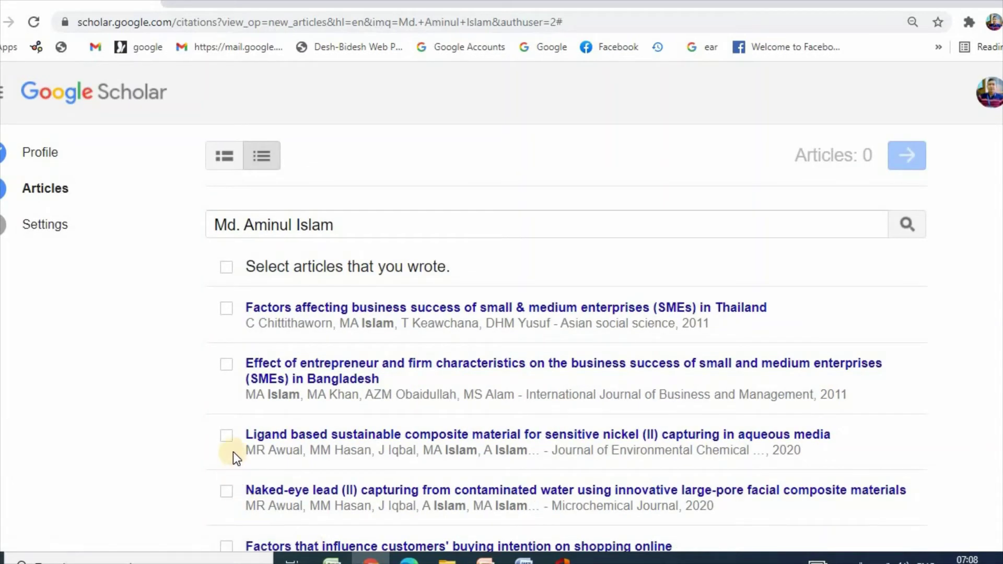
click(227, 435)
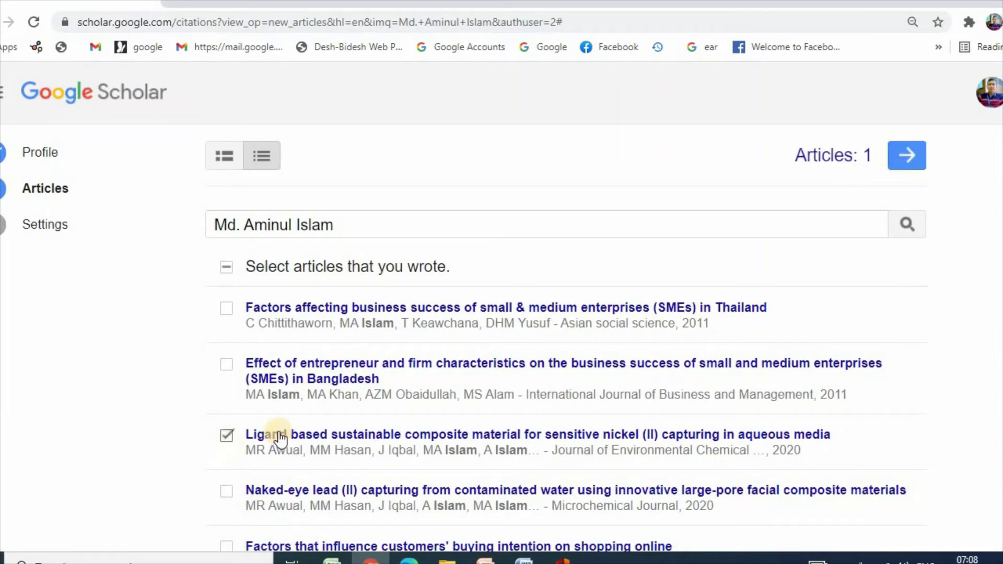
click(909, 157)
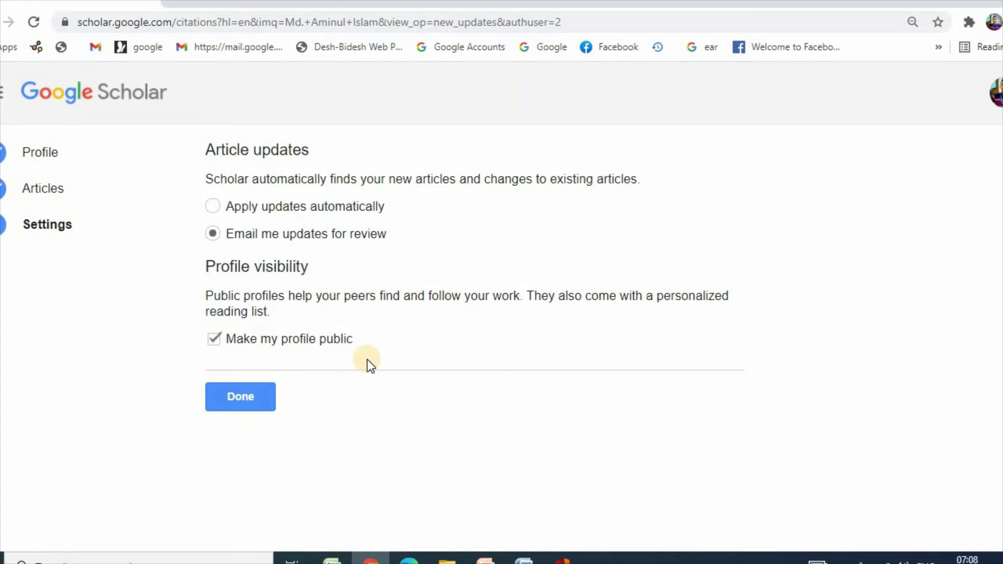
click(236, 401)
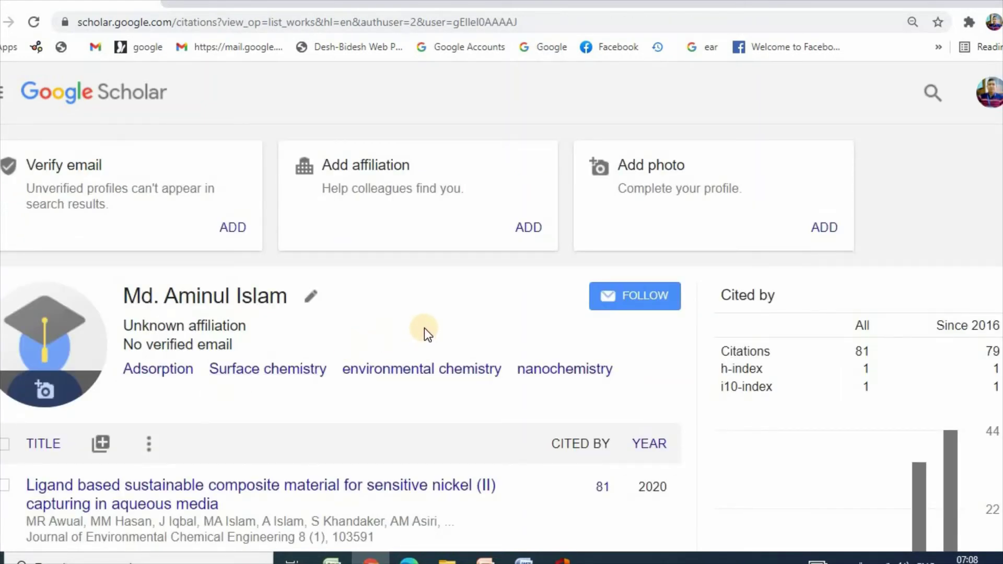
scroll(424, 328, down, 3)
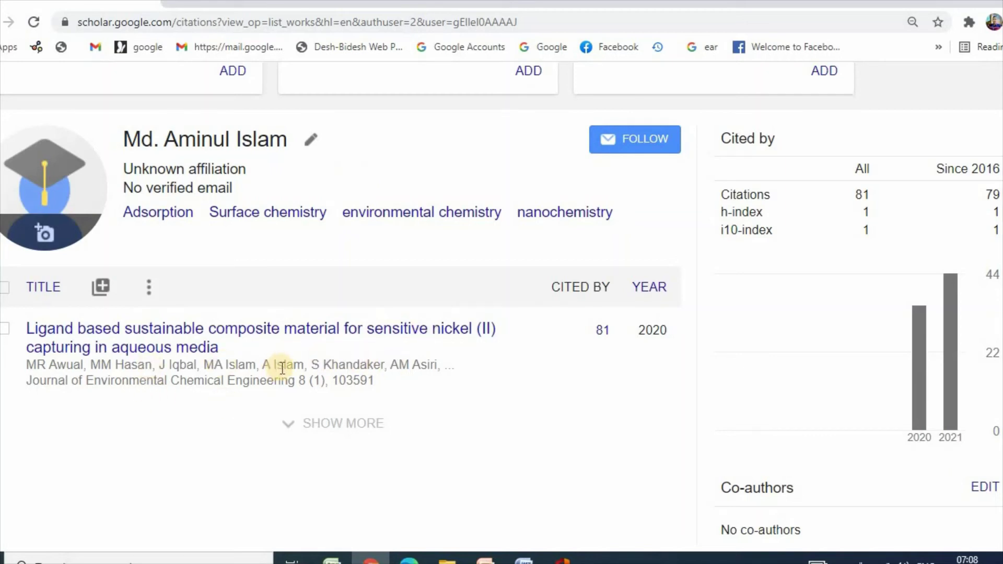
scroll(277, 368, up, 3)
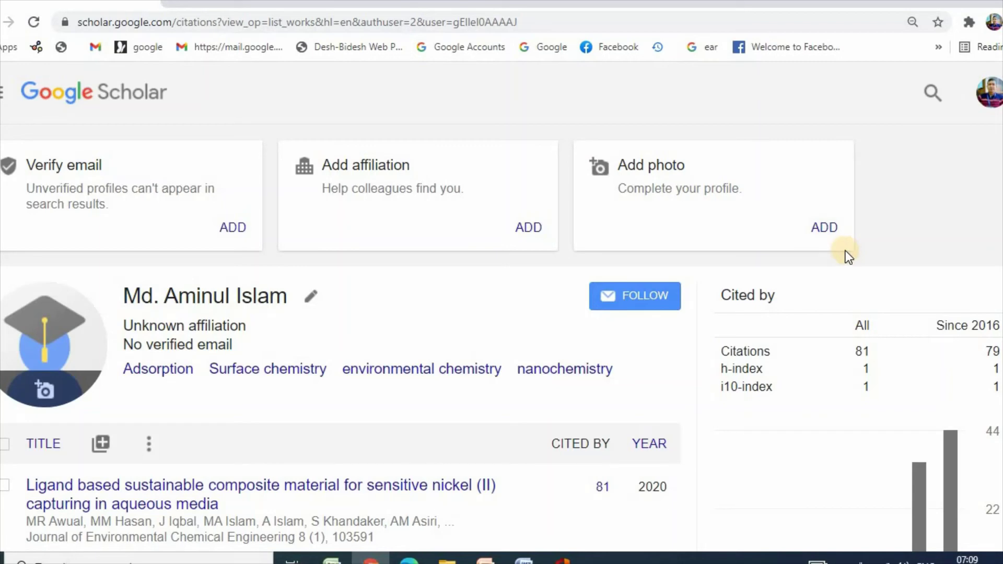
scroll(845, 249, down, 4)
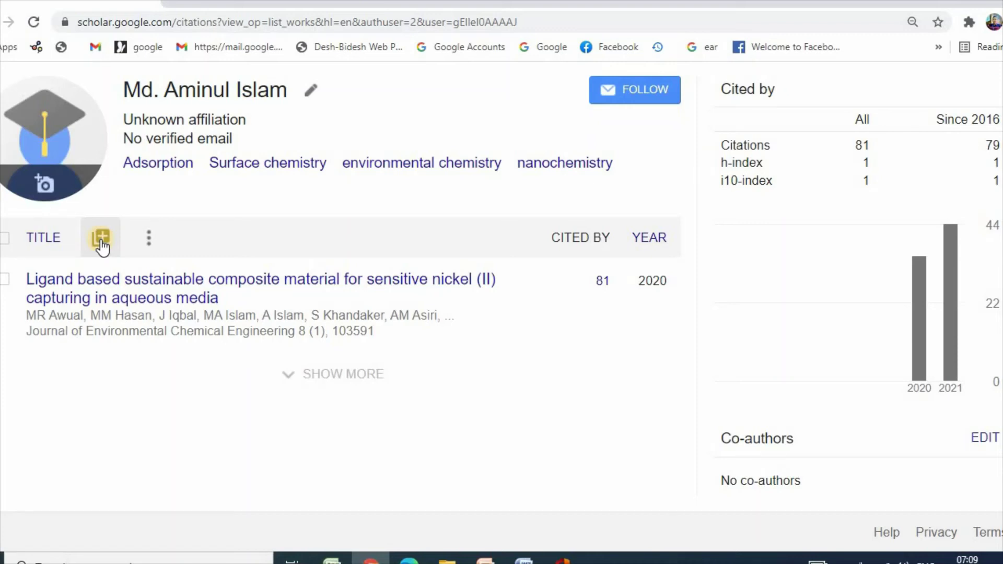
Step: Add the 2019 review on nickel (II) adsorption through Add articles, raising citations to 154
click(102, 245)
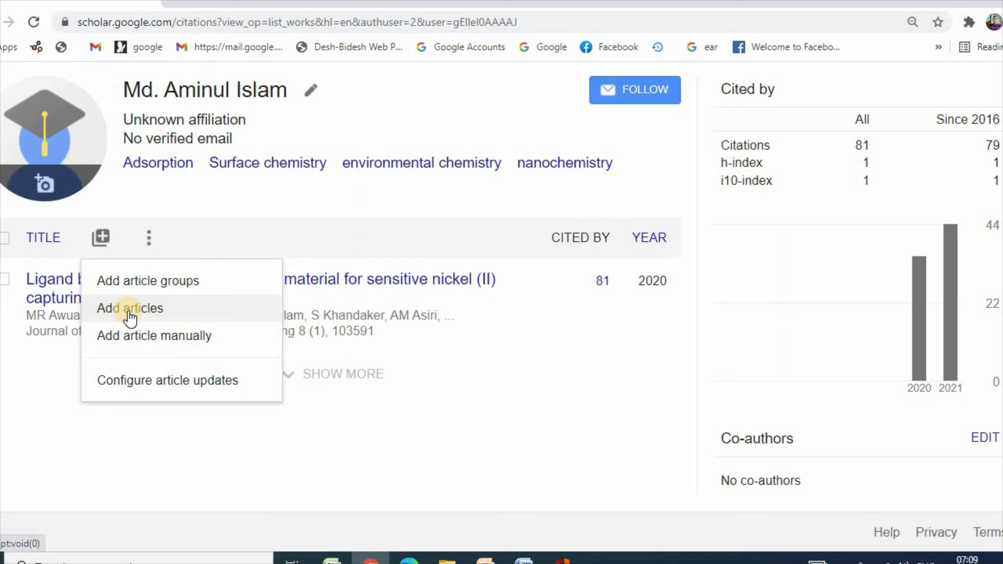
click(130, 313)
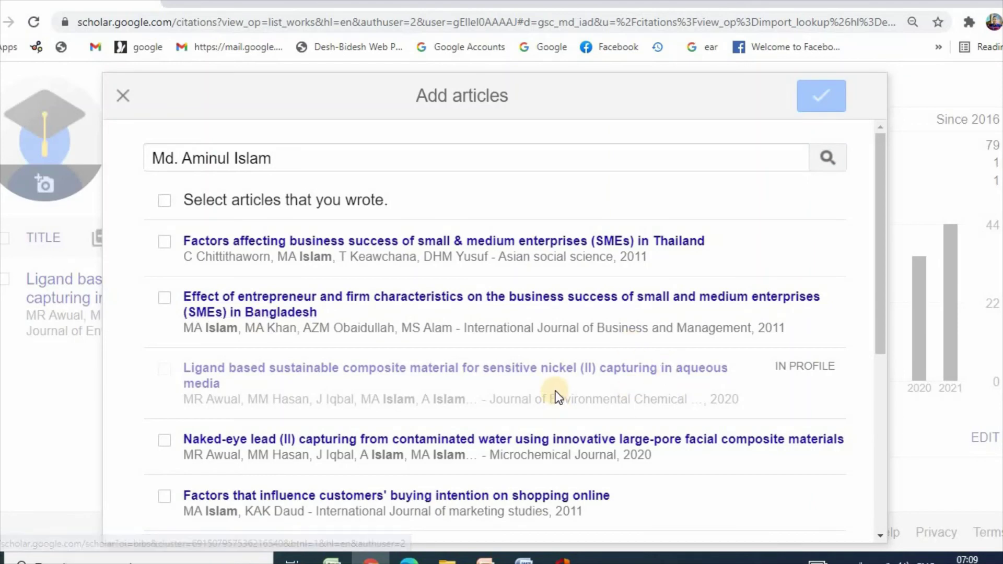
scroll(555, 391, down, 2)
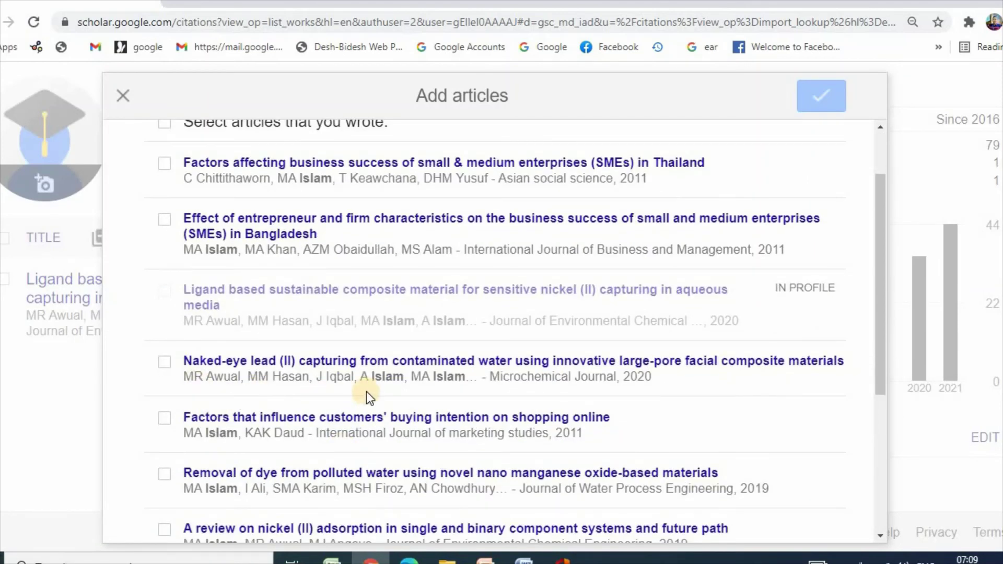
scroll(365, 390, up, 2)
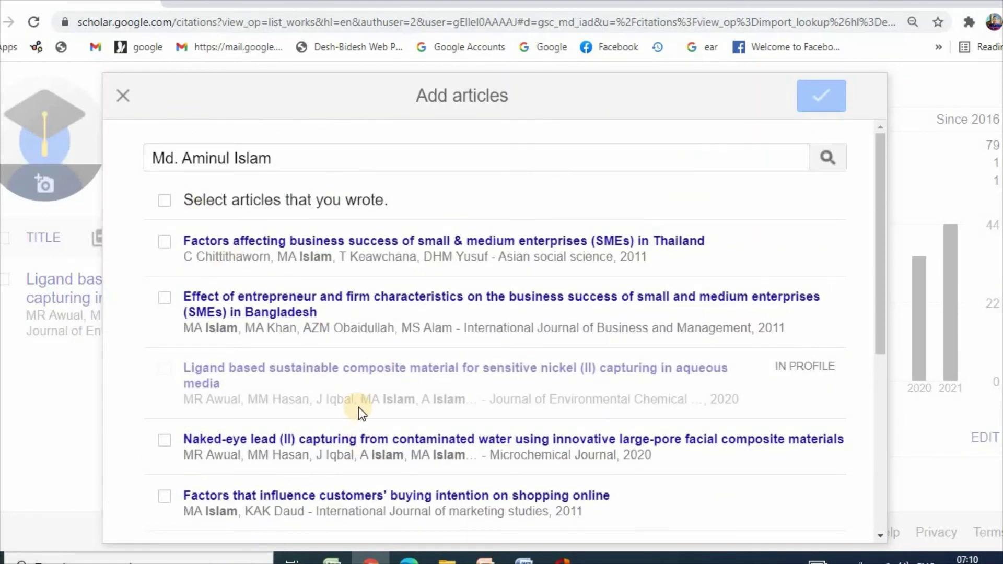
scroll(358, 406, down, 2)
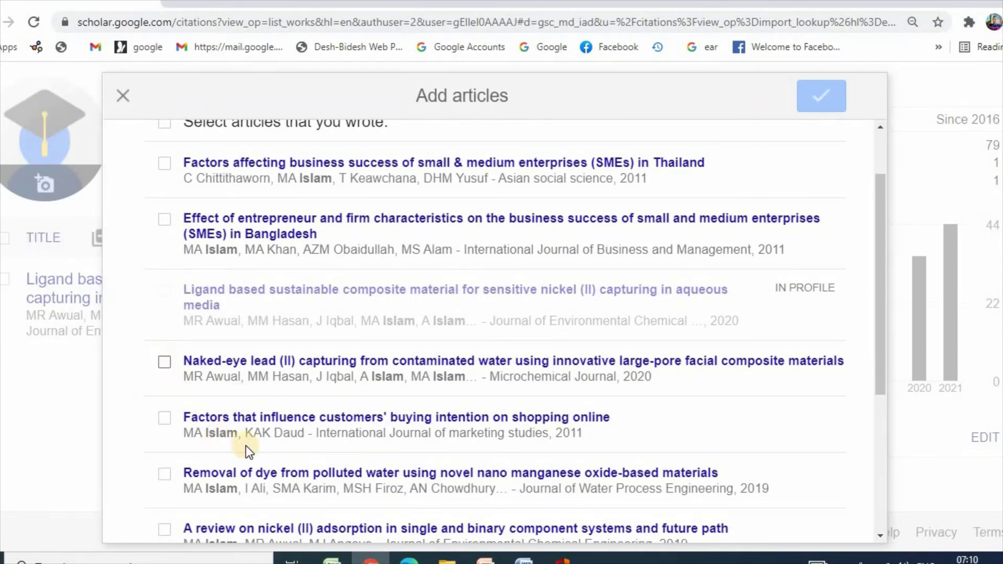
scroll(246, 446, down, 2)
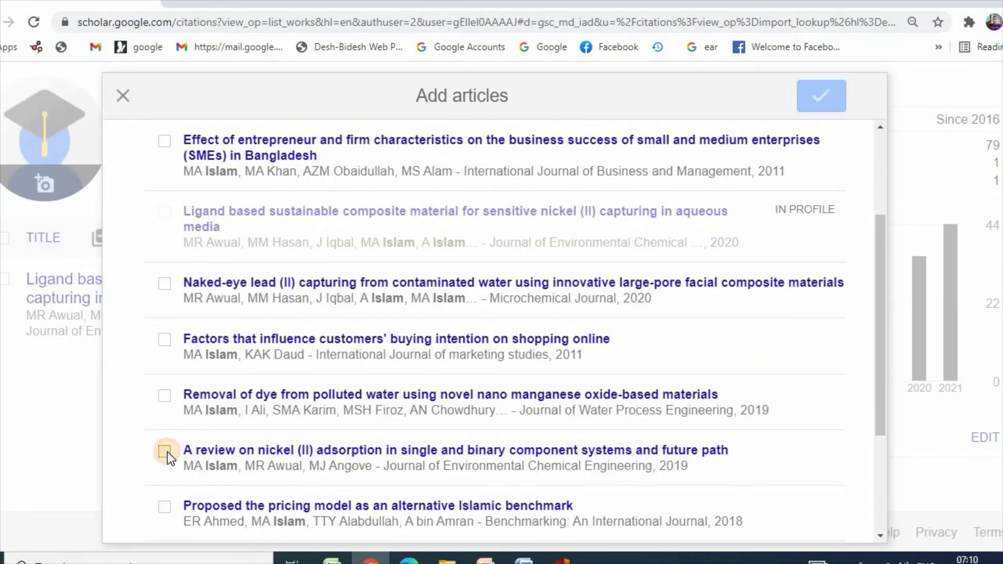
click(165, 451)
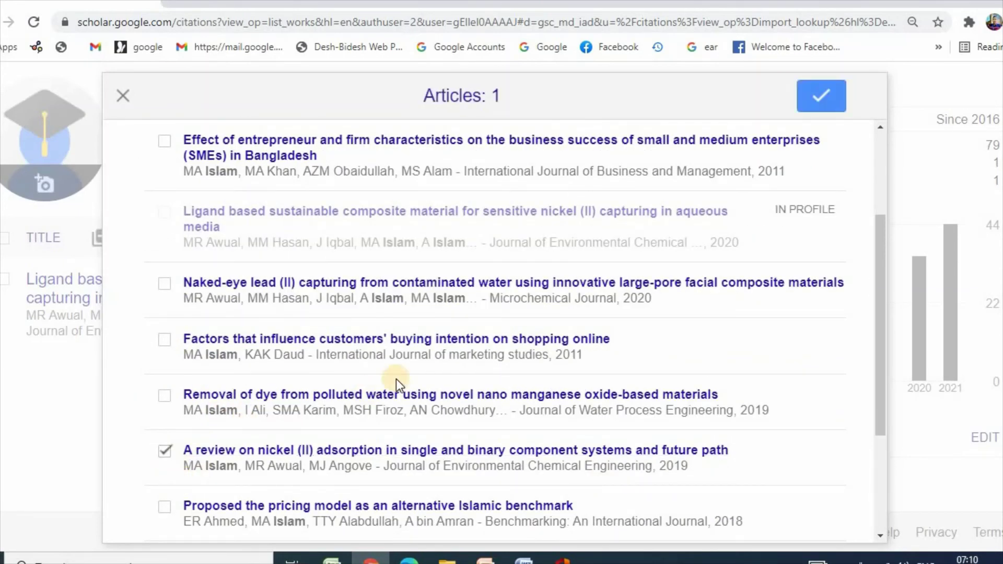
click(821, 102)
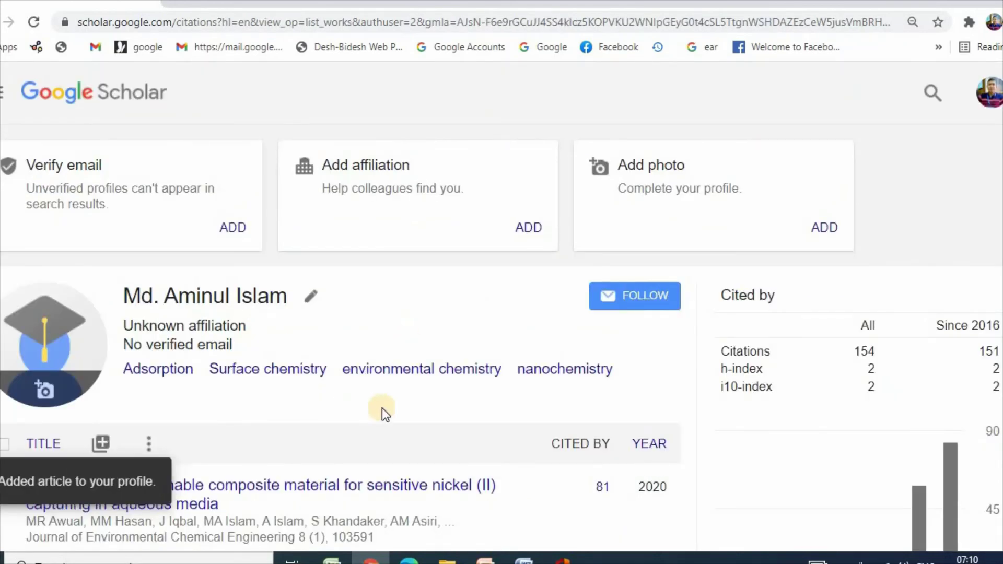
Step: From the + menu above the article list, choose Add article manually
scroll(386, 405, down, 3)
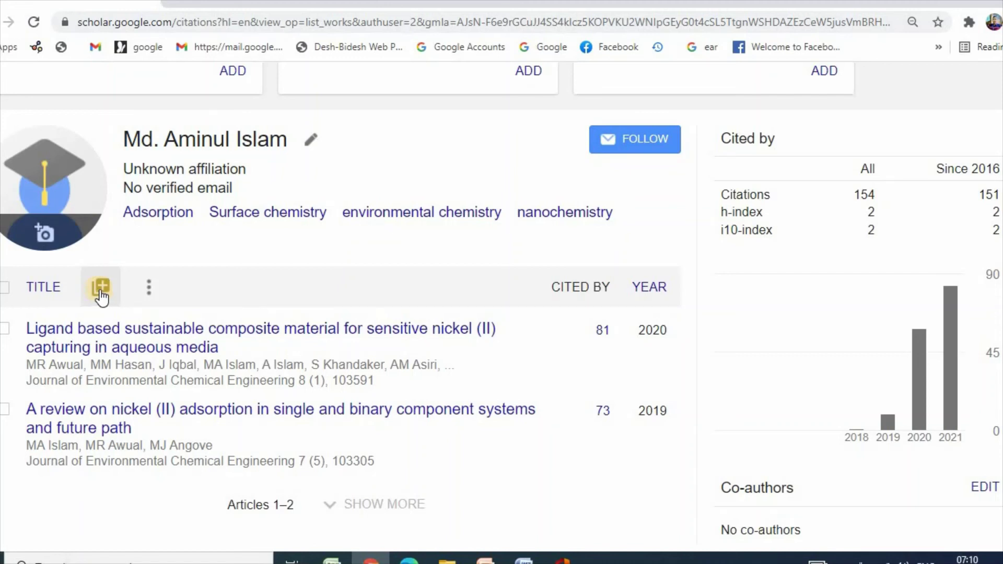
click(101, 289)
click(129, 387)
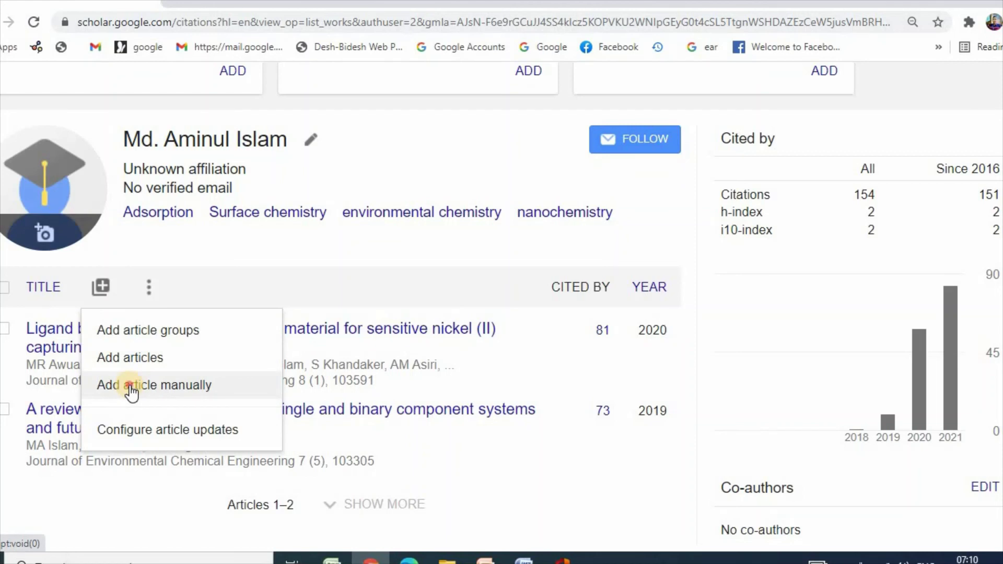
click(130, 385)
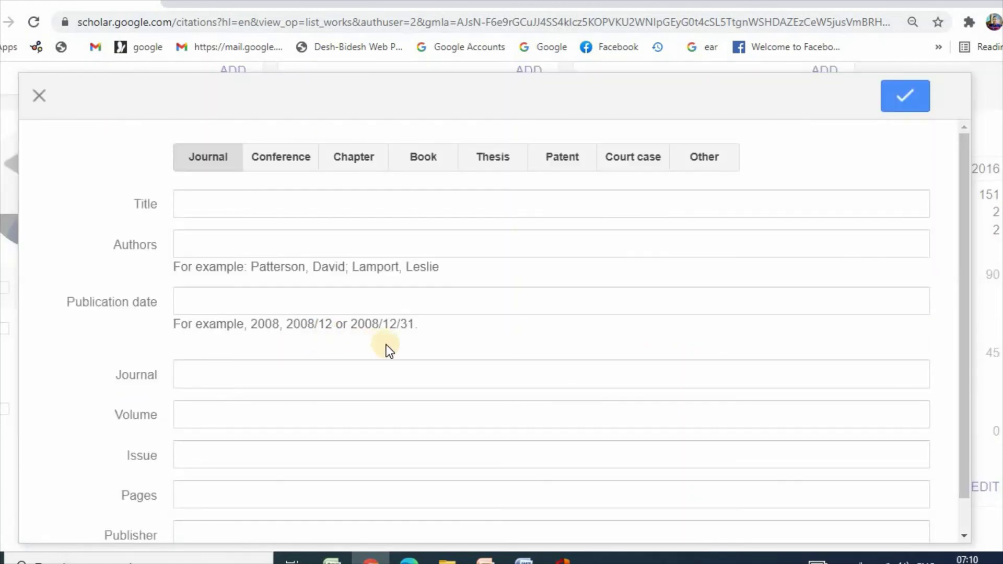
Step: Enter the title 'Manganese oxide adsorbent and its prospectives' and the author's name, fixing a wrong capital letter
click(208, 202)
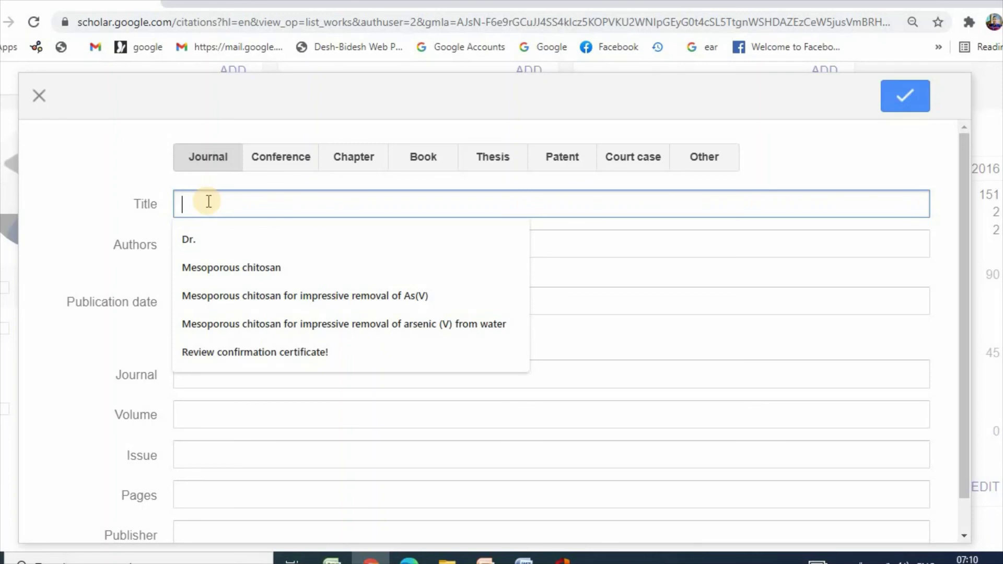
text(Manganes)
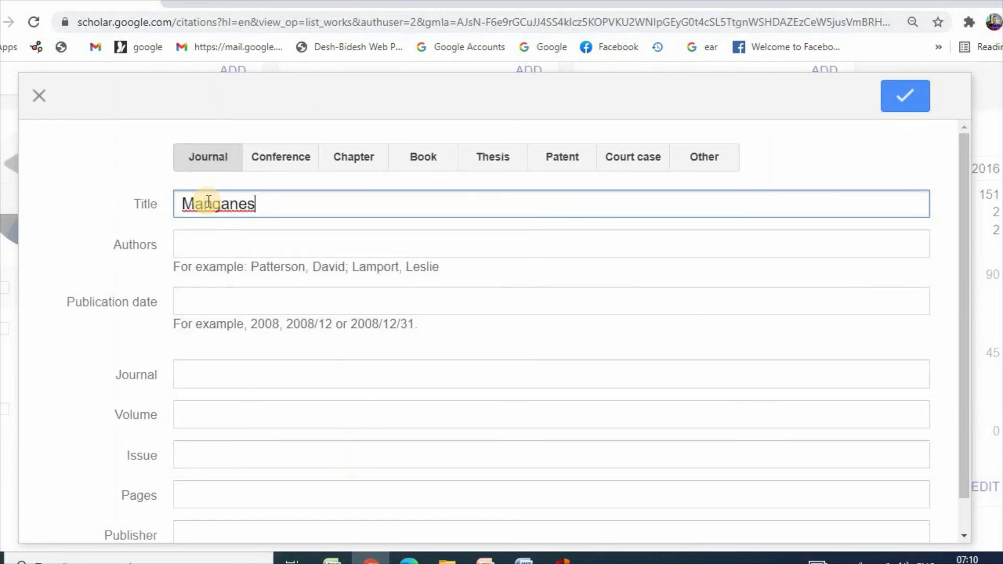
text(e oxide)
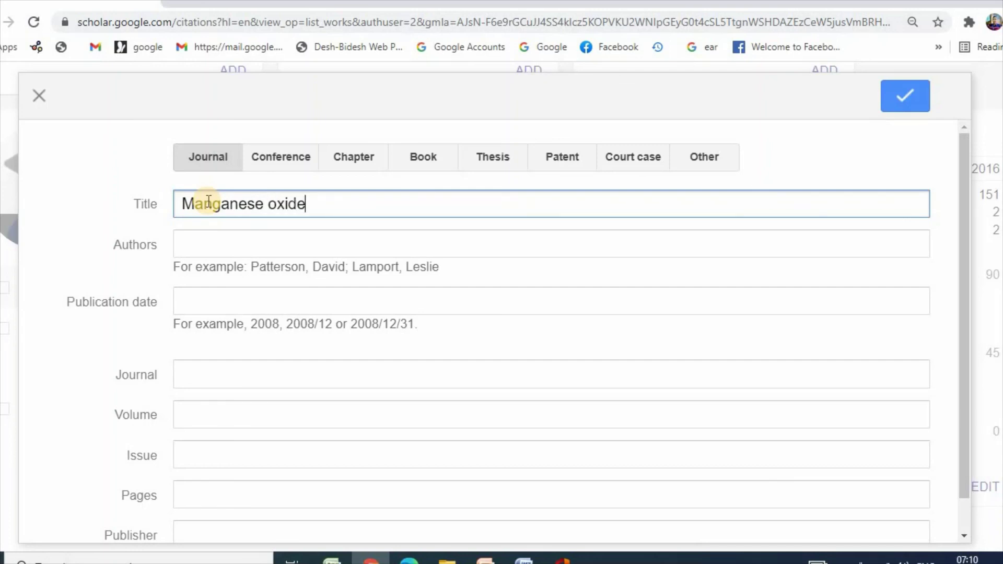
text( adsorben)
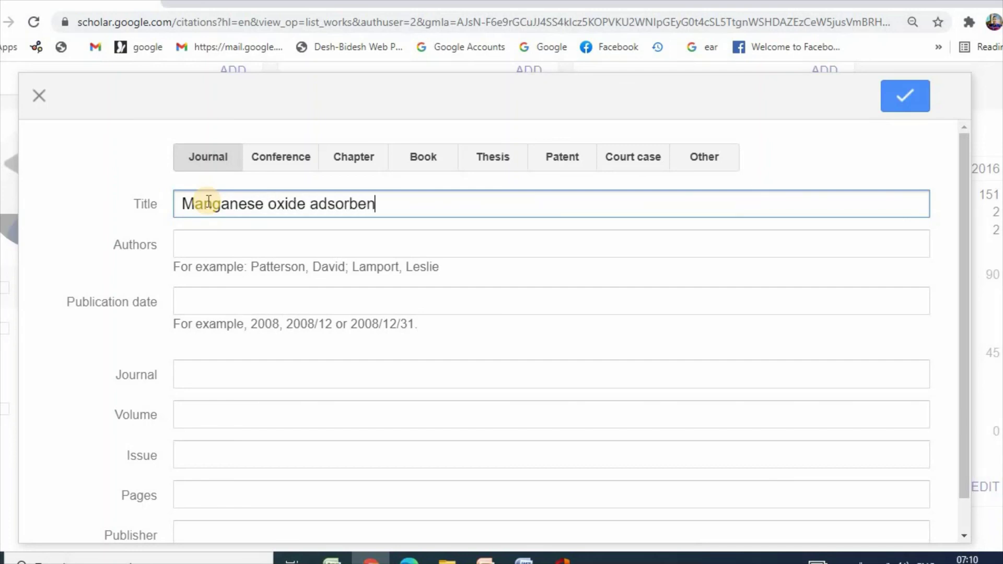
text(t and its p)
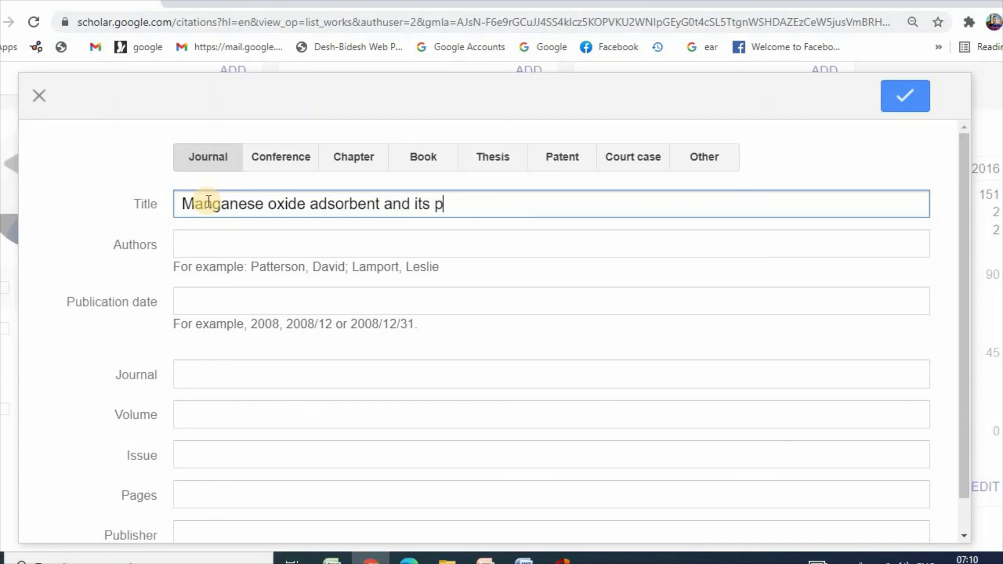
text(rospectives)
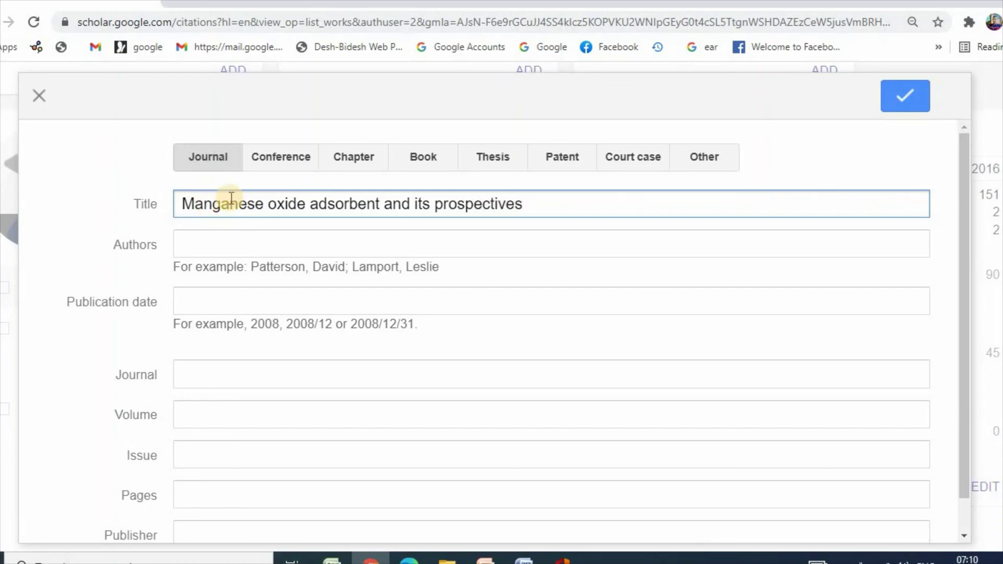
click(224, 241)
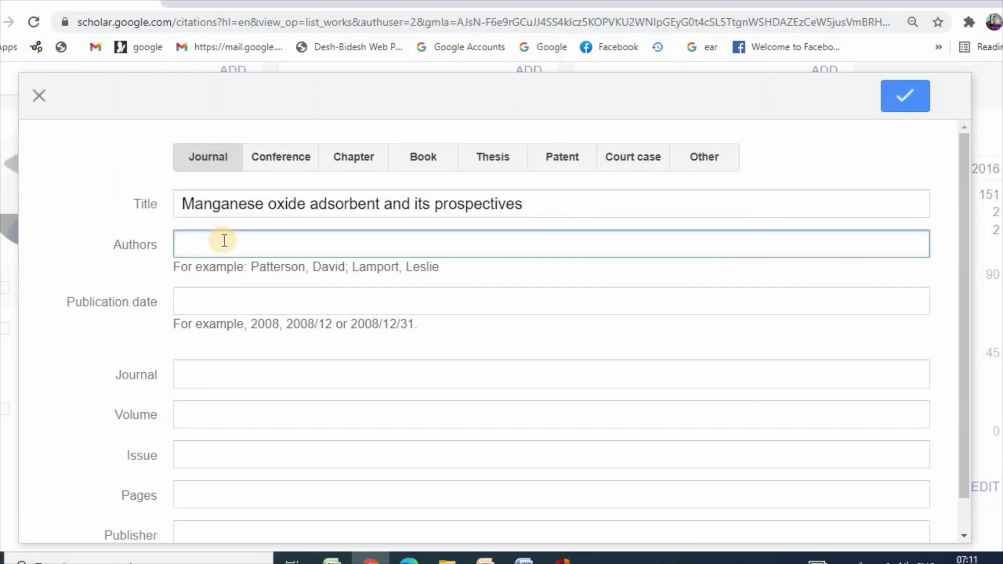
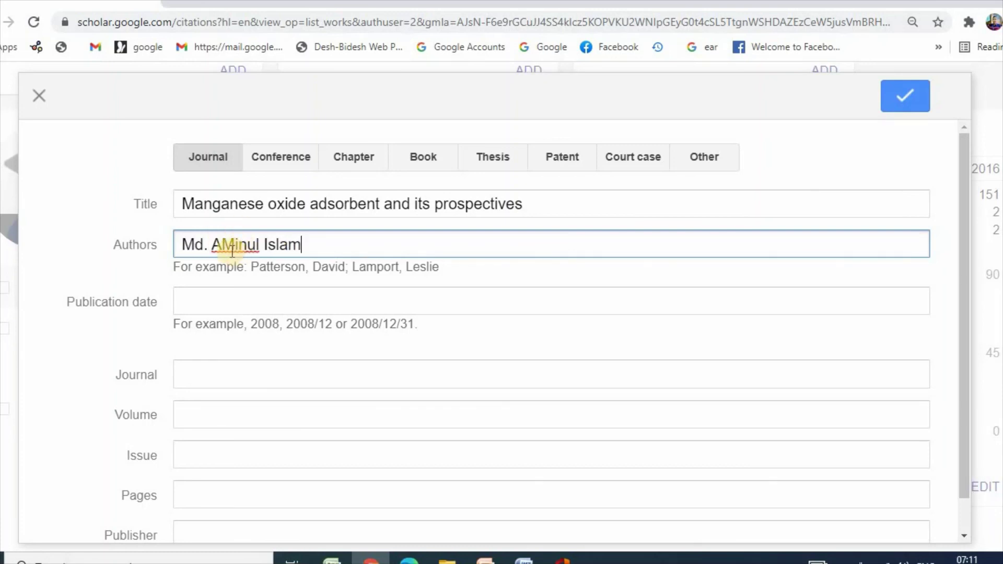
click(232, 249)
key(BackSpace)
text(m)
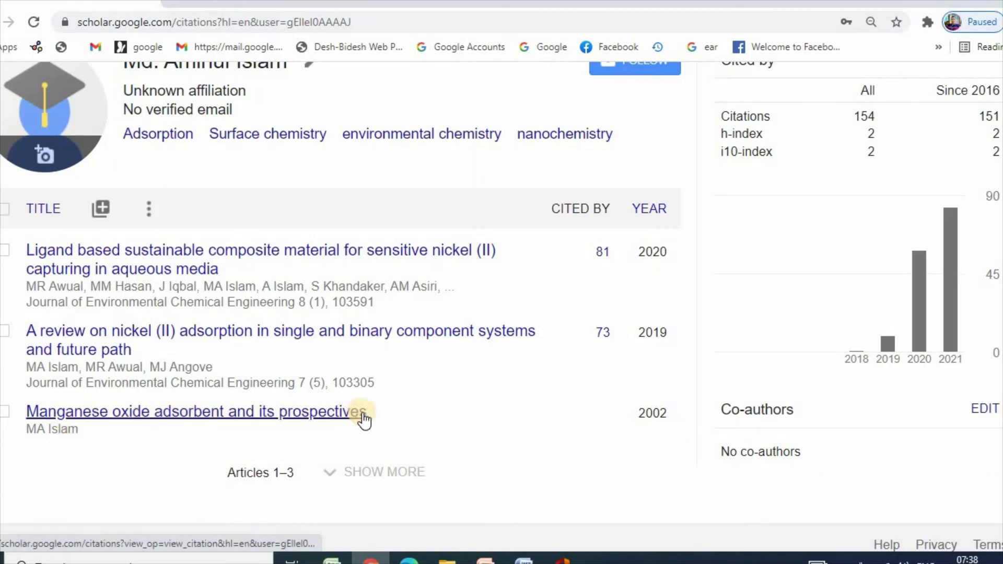
click(102, 210)
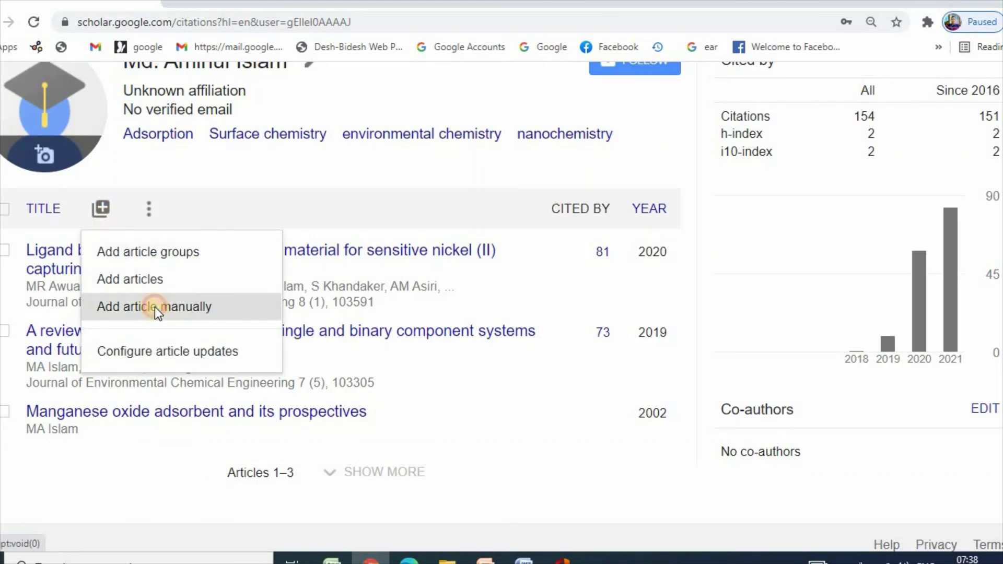
click(156, 309)
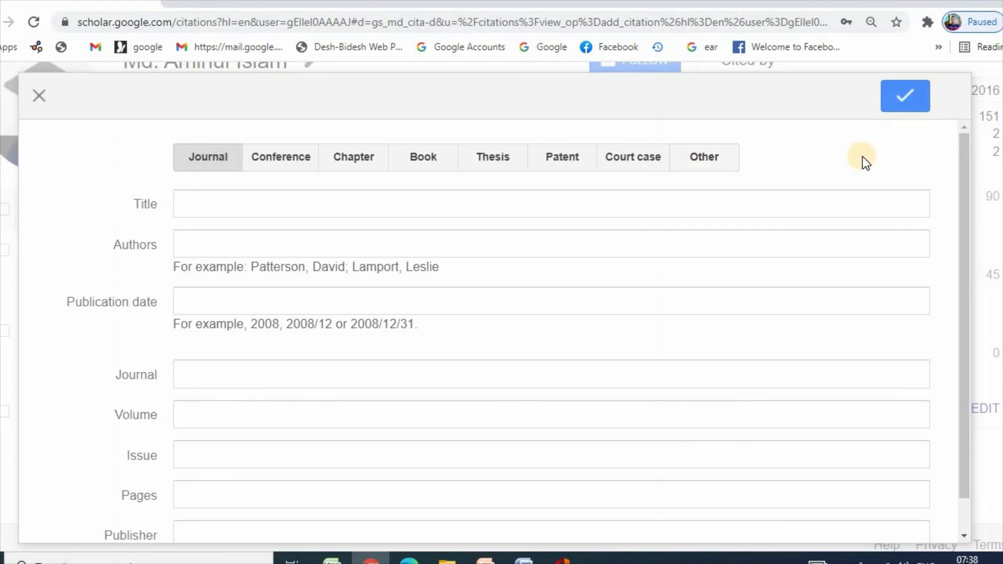
click(39, 95)
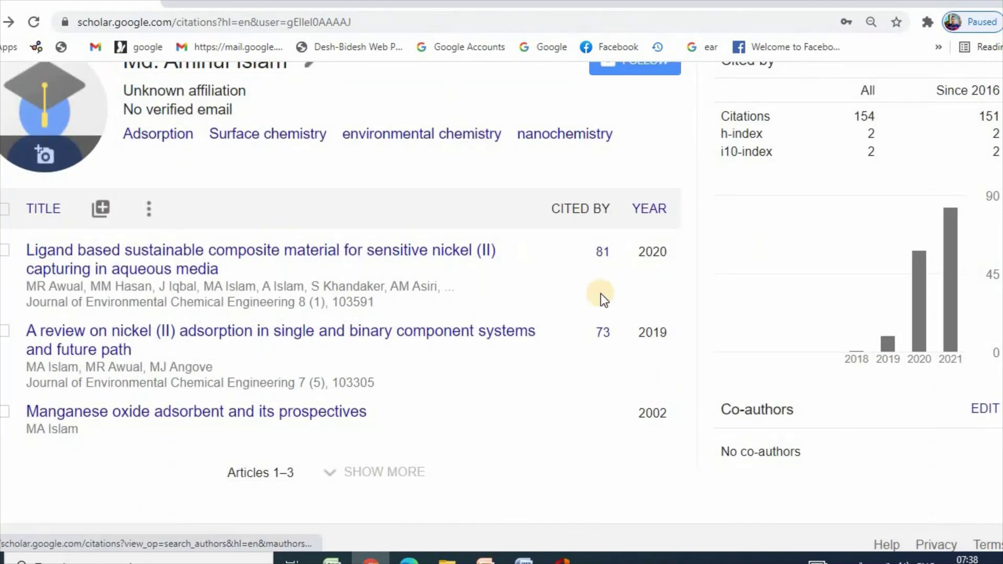